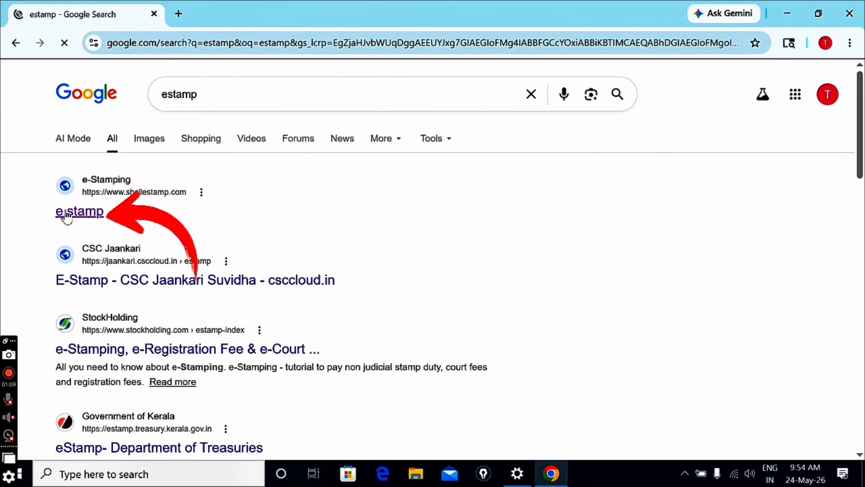
- Open the StockHolding e-Stamping site from the search results and scroll its home page
click(74, 212)
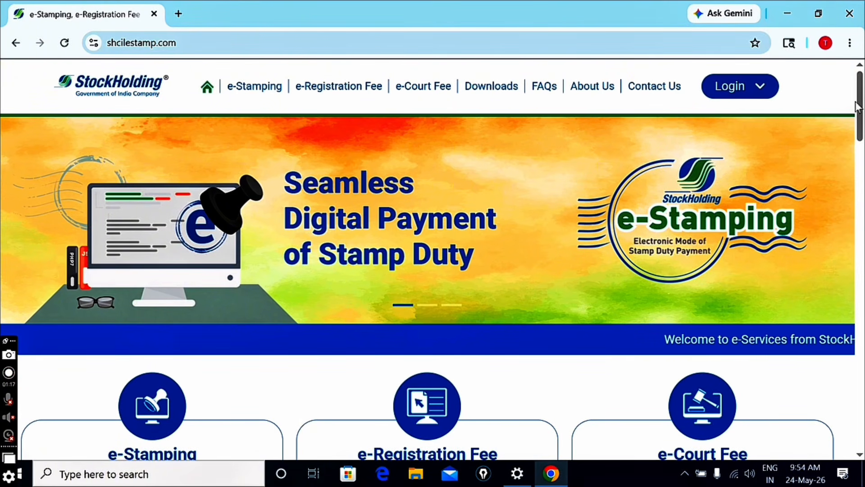
mouse_move(860, 105)
mouse_down()
mouse_move(861, 275)
mouse_move(860, 118)
mouse_up()
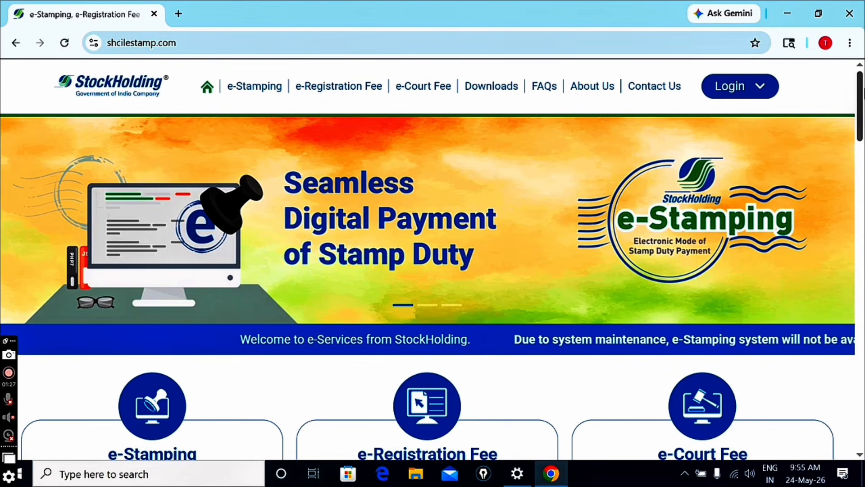
scroll(432, 266, down, 2)
scroll(403, 211, down, 3)
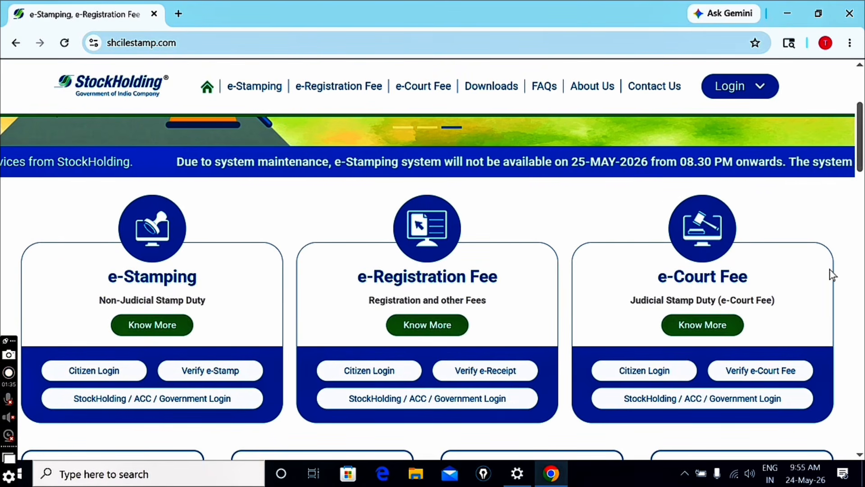
drag(860, 143, 860, 112)
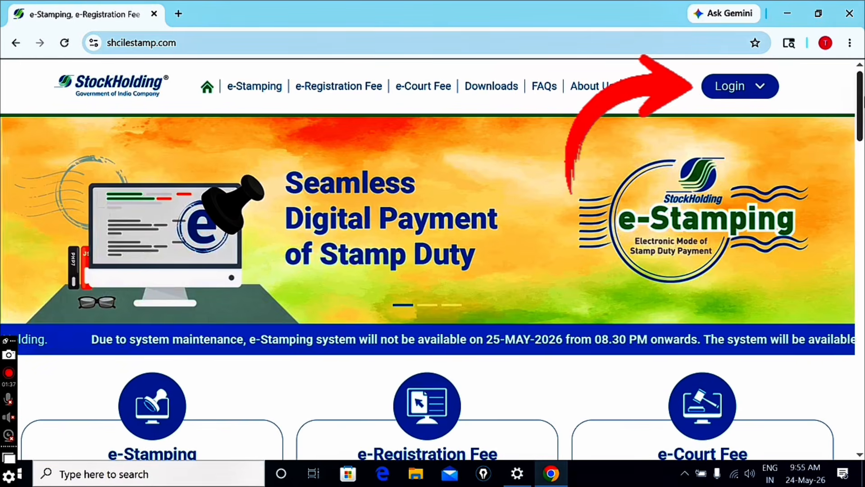
- Open Login > e-Stamping > Citizen Login | Registration in a new tab
click(734, 86)
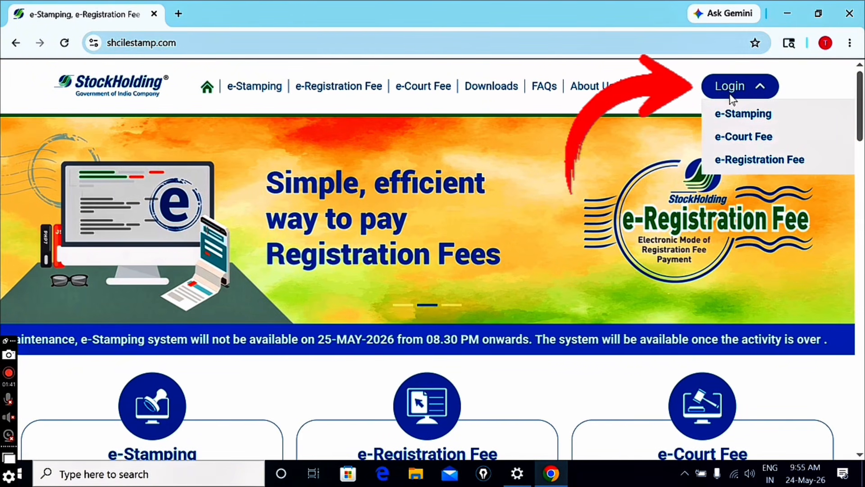
click(739, 115)
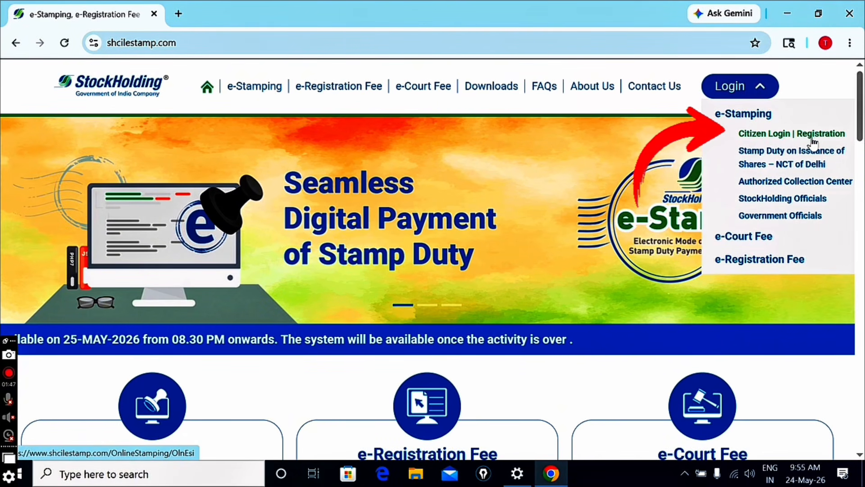
click(801, 136)
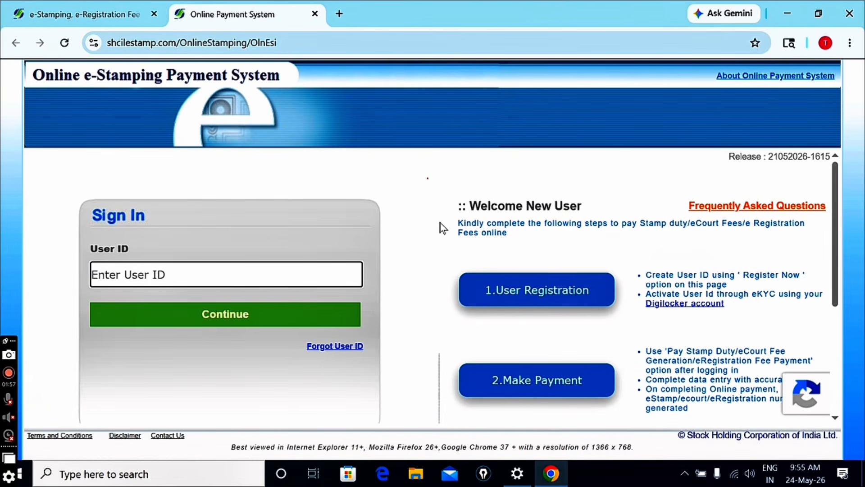
- Scroll down the Online Payment System sign-in page and choose Register Now
scroll(440, 223, down, 2)
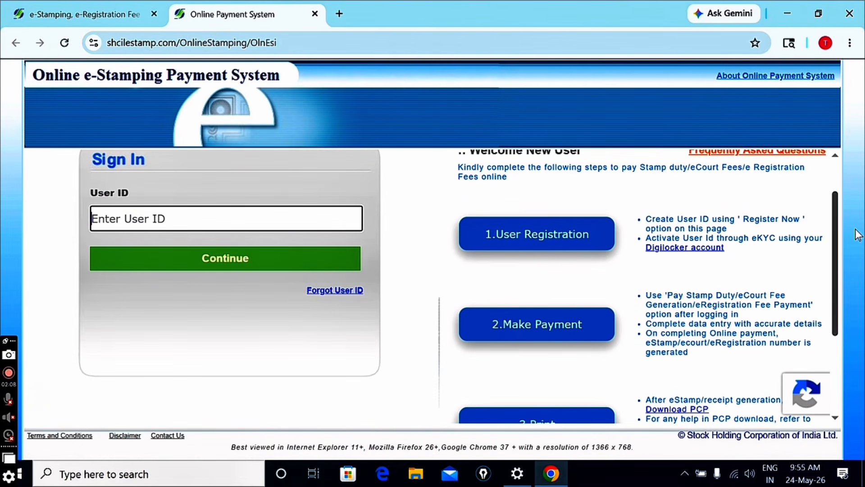
scroll(854, 243, down, 1)
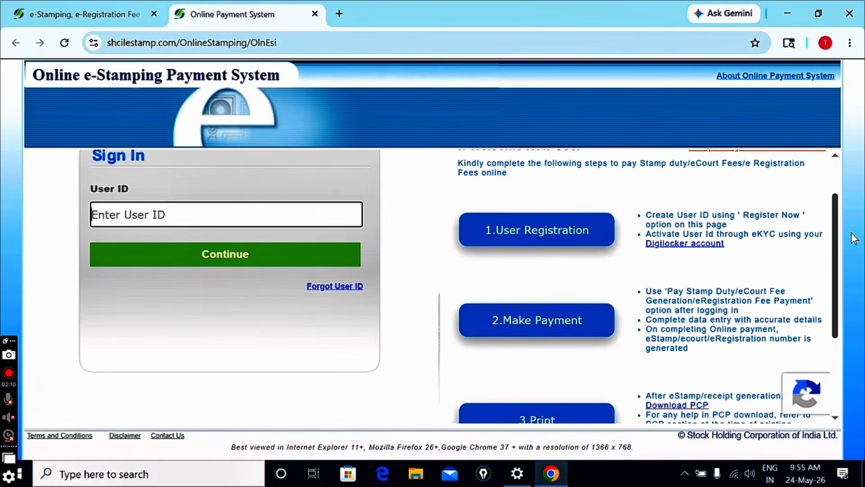
scroll(847, 250, down, 3)
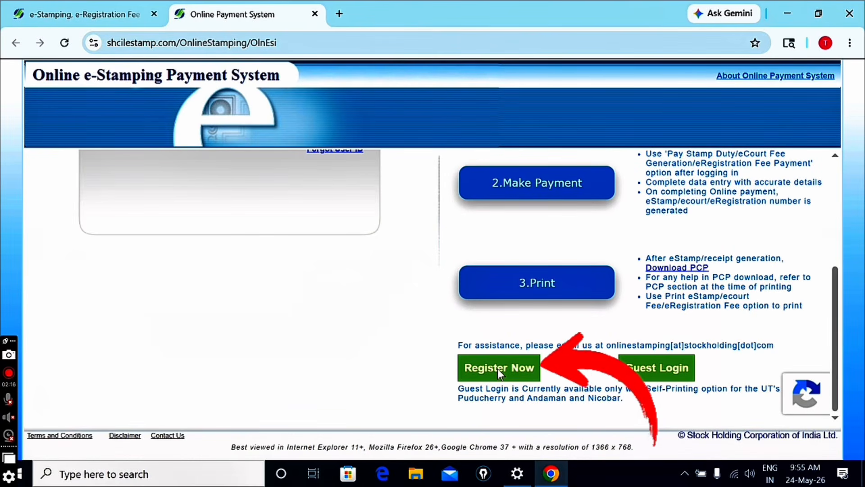
click(512, 366)
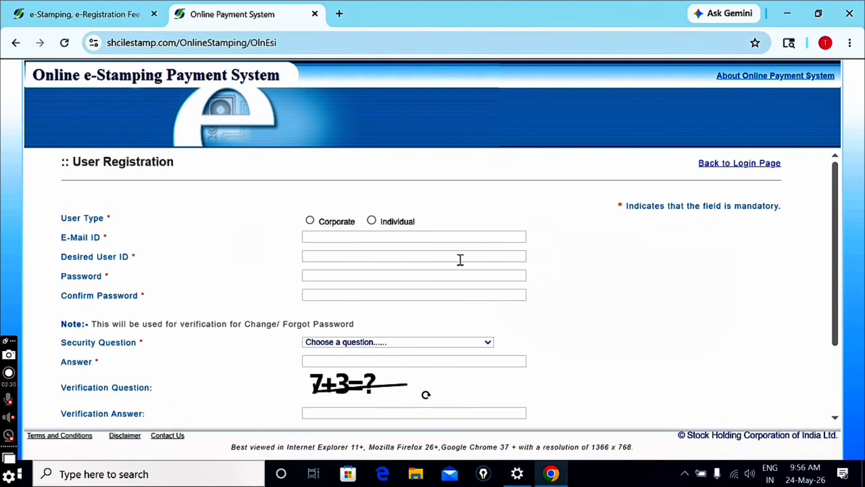
- Review the mandatory-field note and step through the E-Mail, User ID and Password fields
drag(619, 205, 767, 206)
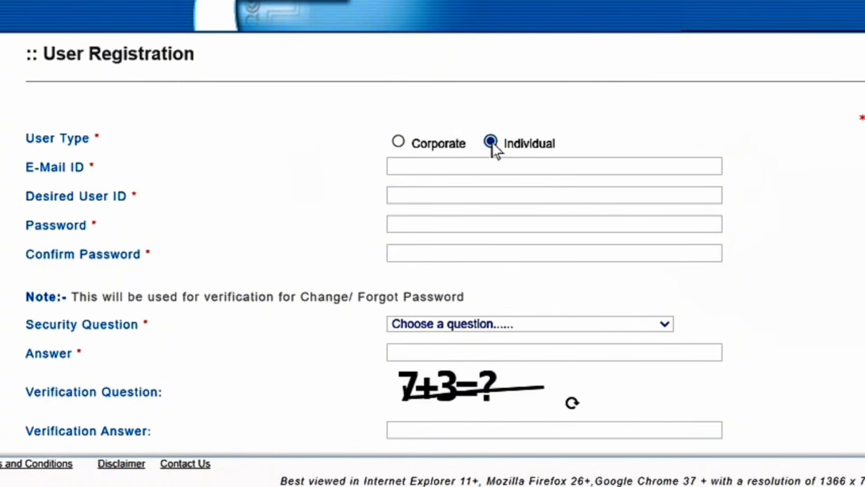
drag(25, 168, 93, 163)
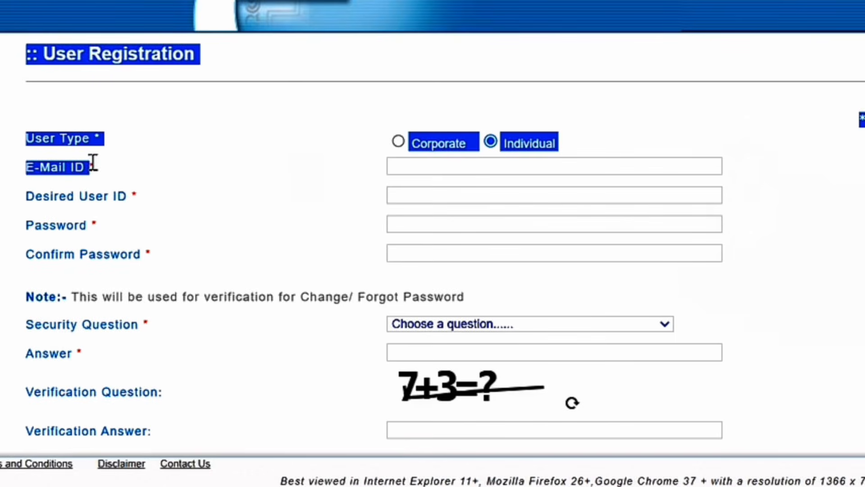
click(413, 168)
click(265, 172)
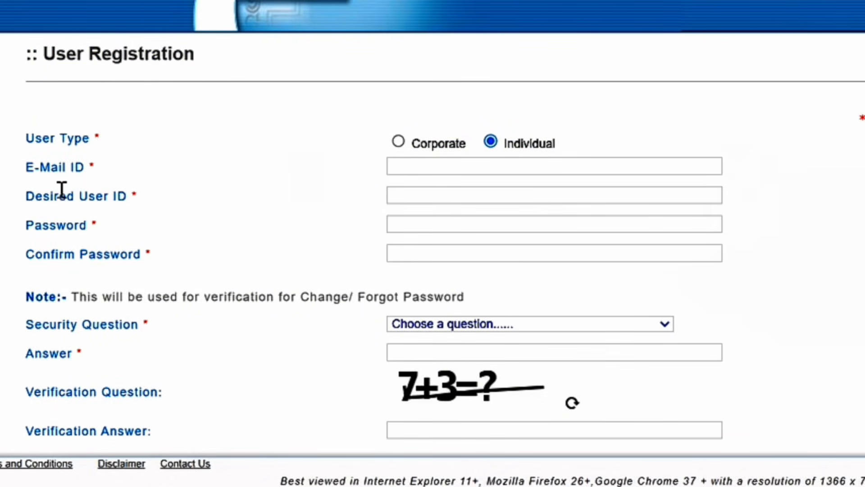
click(415, 193)
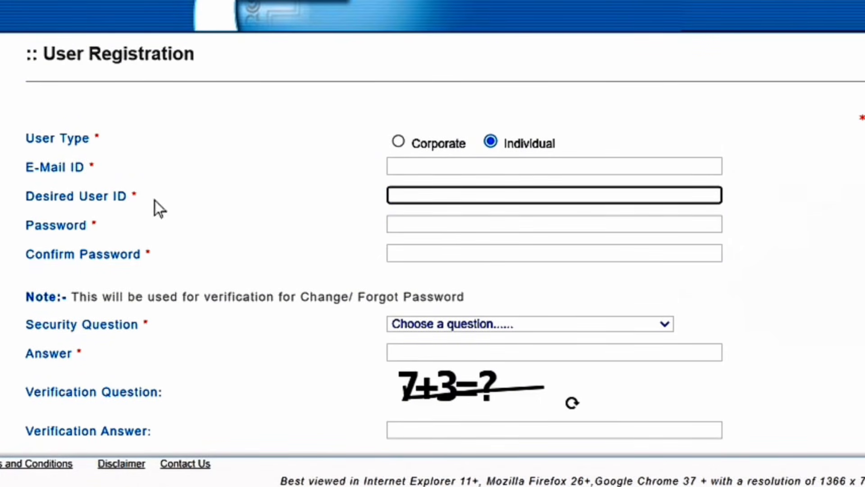
drag(34, 224, 99, 231)
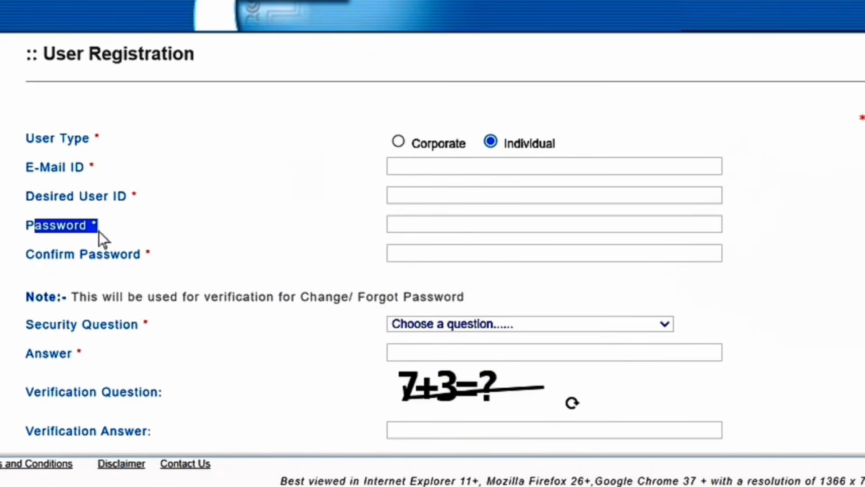
- Browse the Security Question dropdown twice, leaving it without a chosen question
click(458, 324)
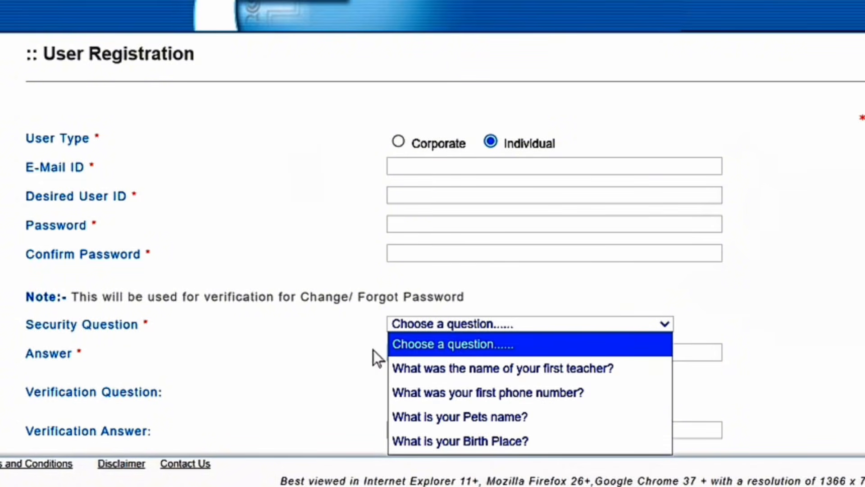
click(348, 341)
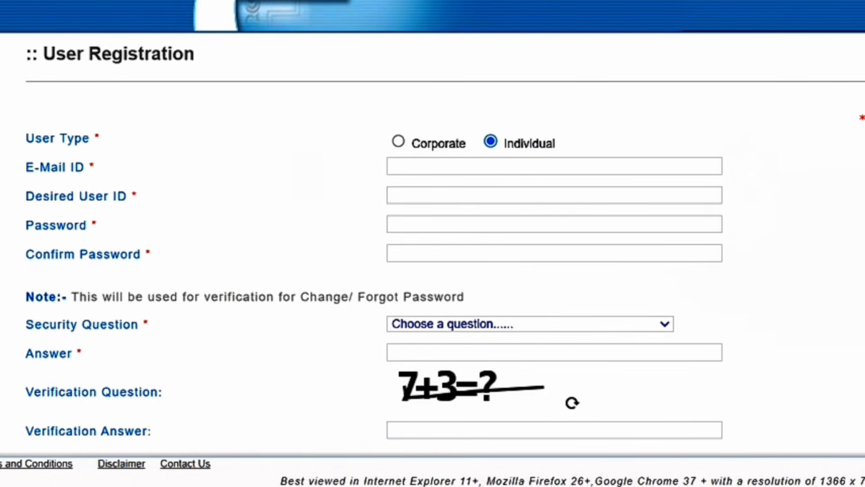
scroll(433, 236, down, 2)
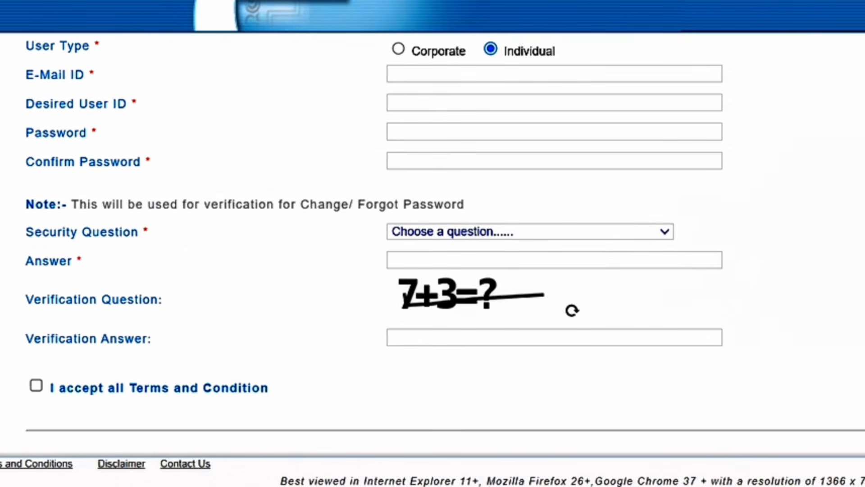
click(539, 231)
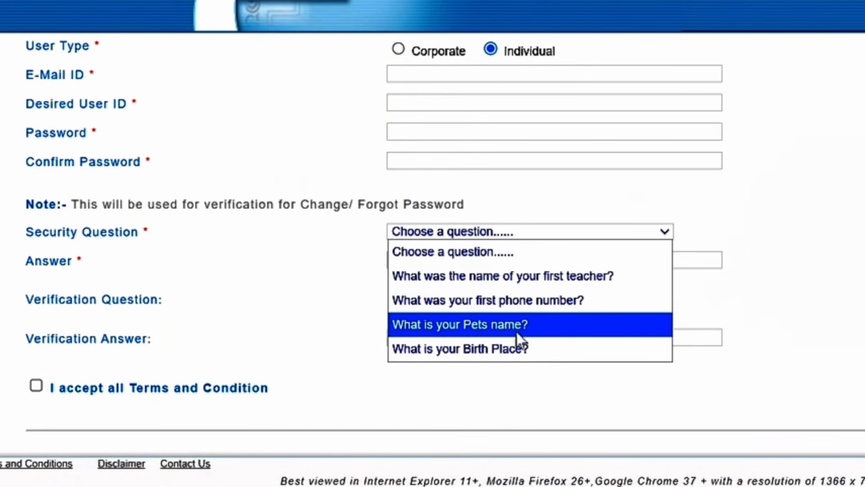
click(299, 280)
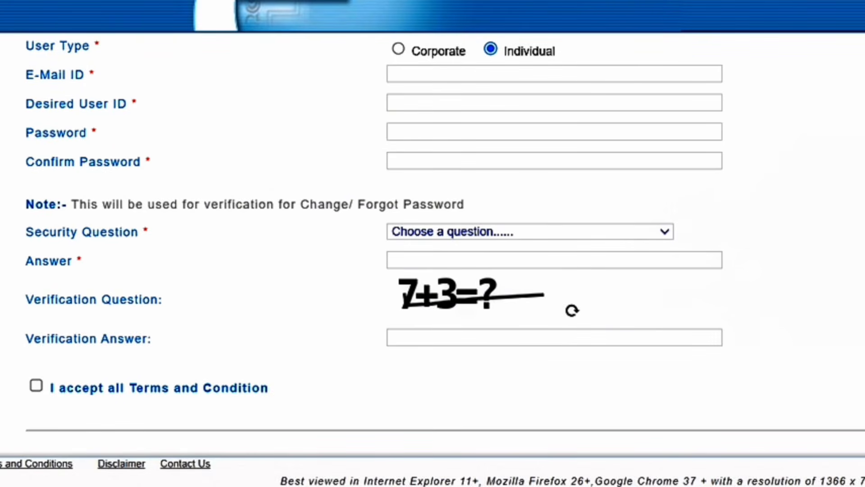
scroll(444, 242, down, 2)
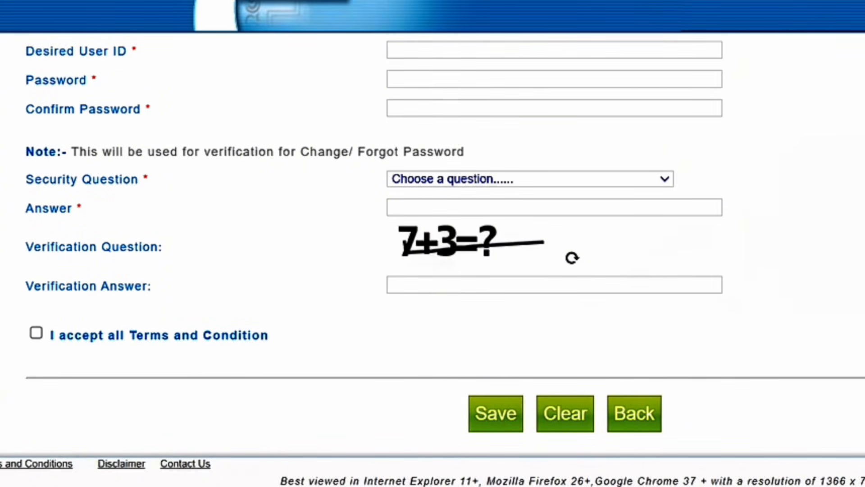
scroll(445, 243, up, 5)
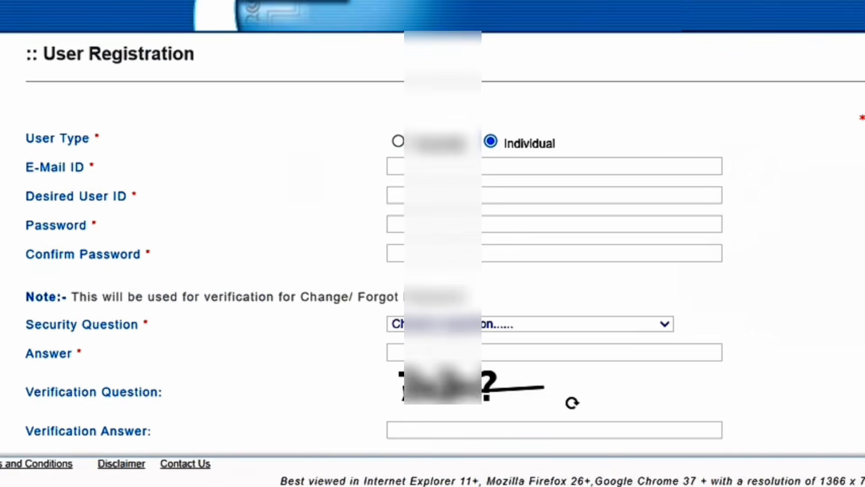
- Enter the security answer, accept the terms and conditions, and submit the registration
click(459, 334)
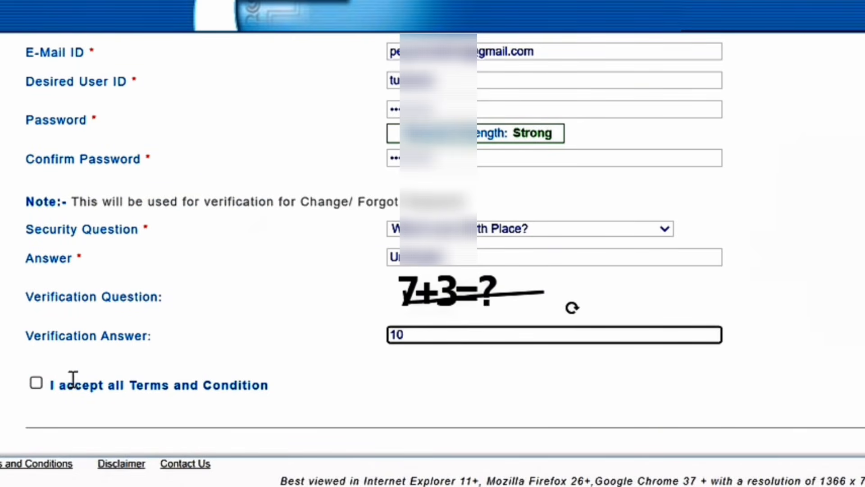
click(73, 383)
scroll(231, 360, down, 2)
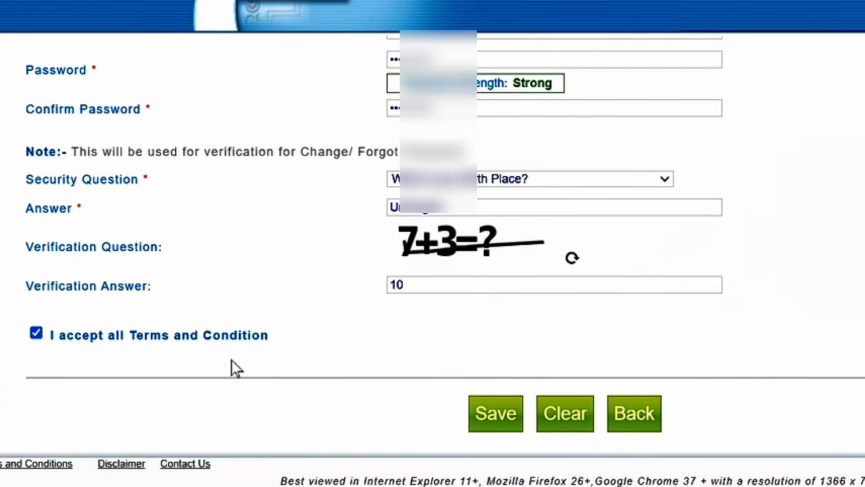
click(496, 412)
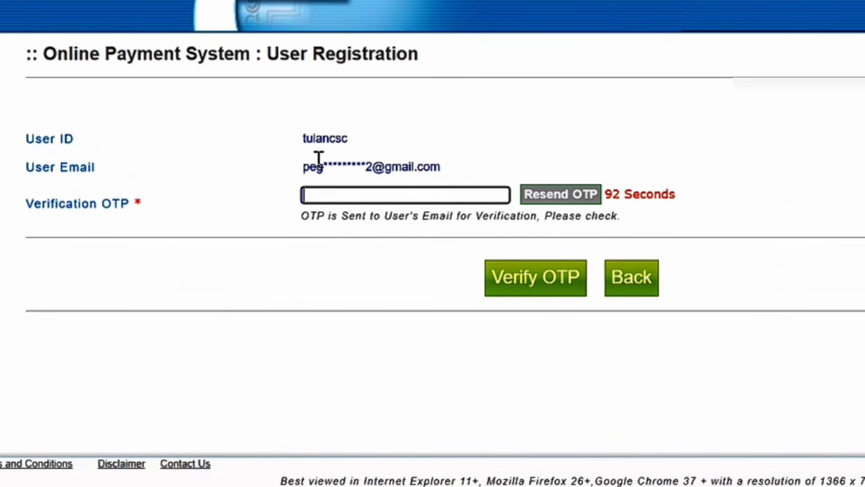
- Enter the e-mailed OTP and verify it
click(297, 167)
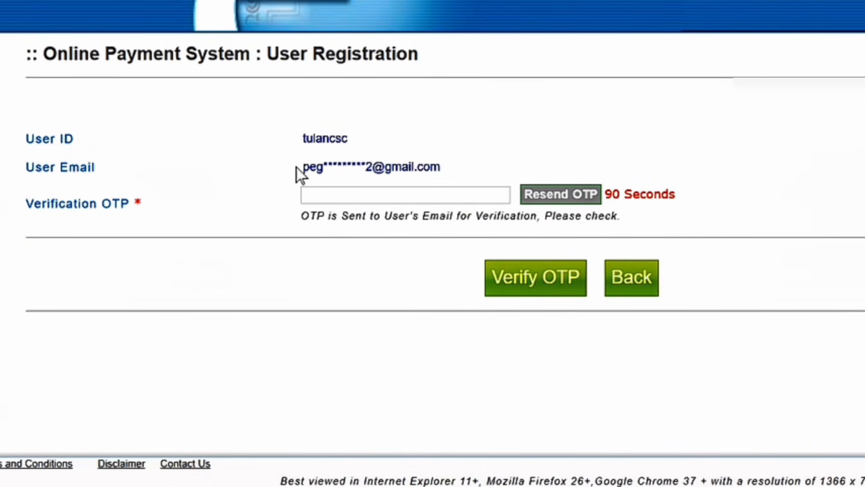
click(354, 201)
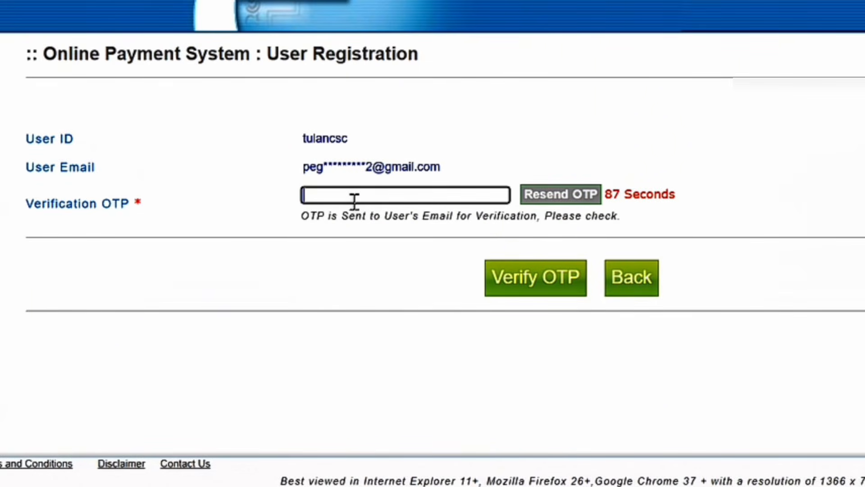
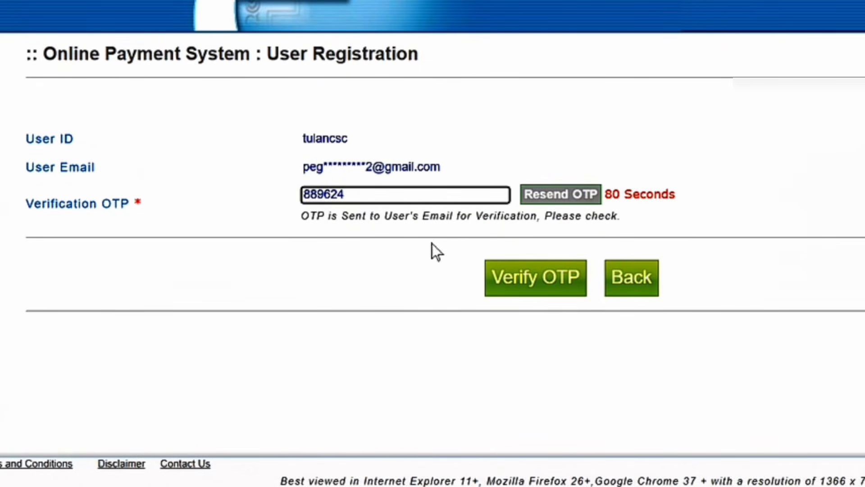
click(528, 276)
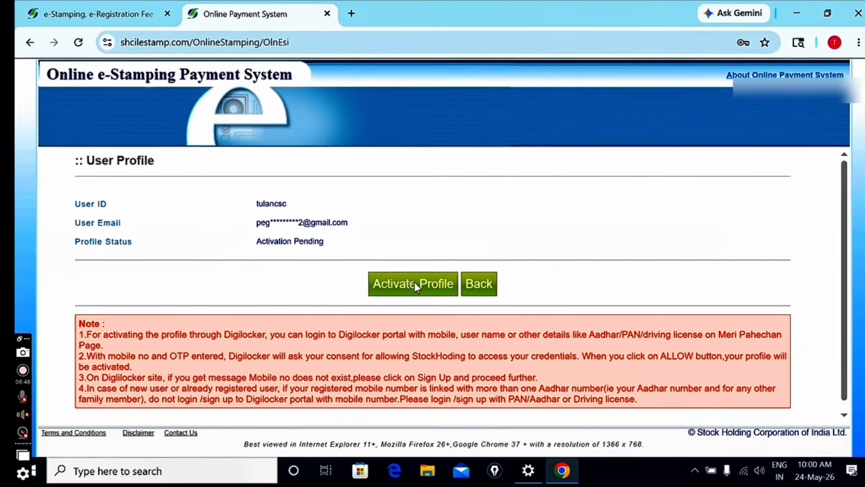
- Activate the profile, agree to the DigiLocker KYC download, and sign in with the mobile number and OTP
click(458, 264)
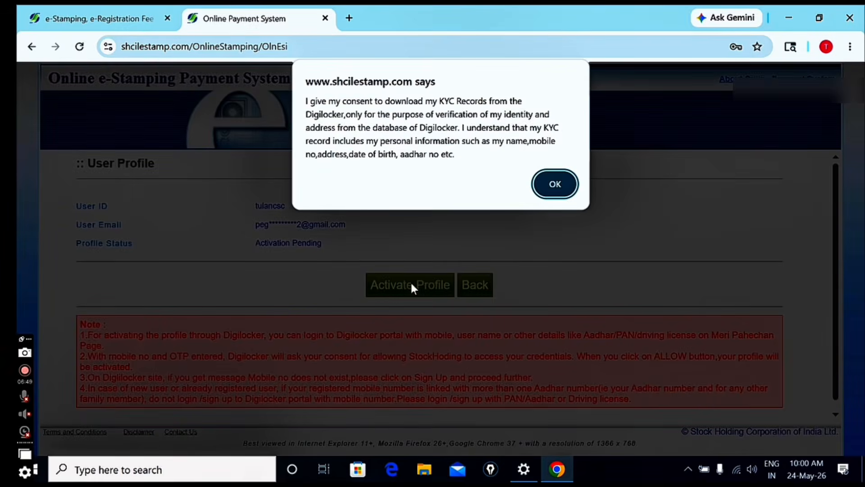
click(559, 185)
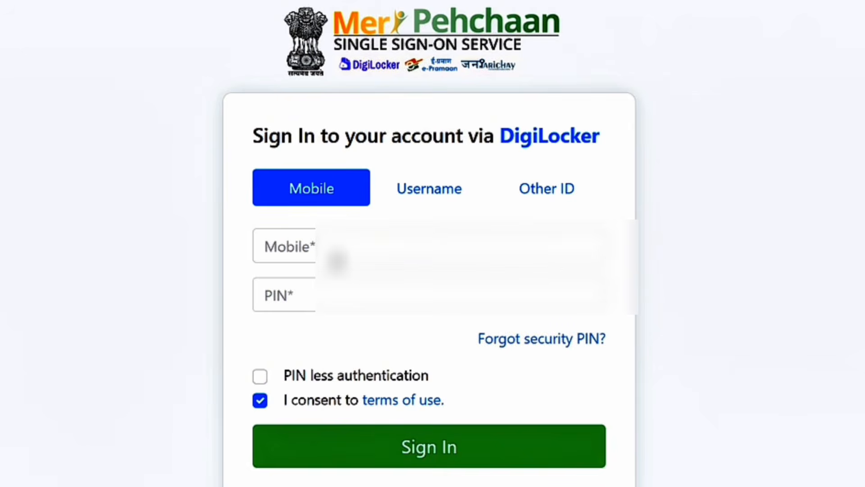
click(335, 257)
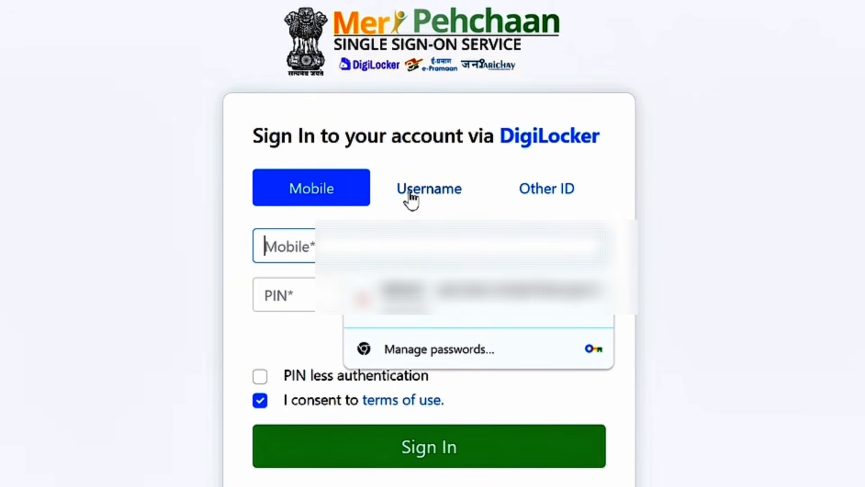
click(434, 197)
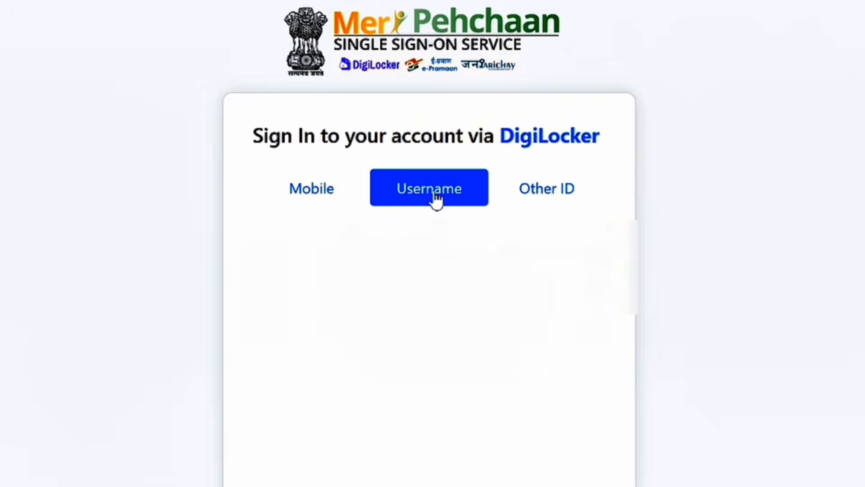
click(394, 239)
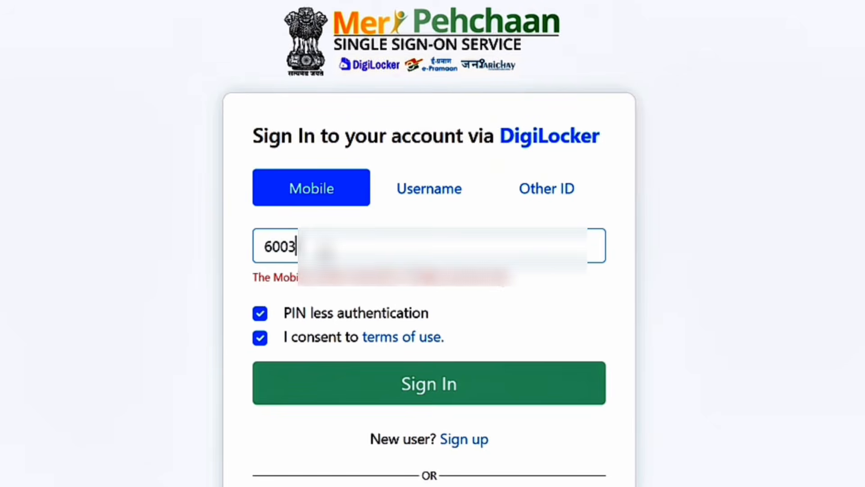
text(**)
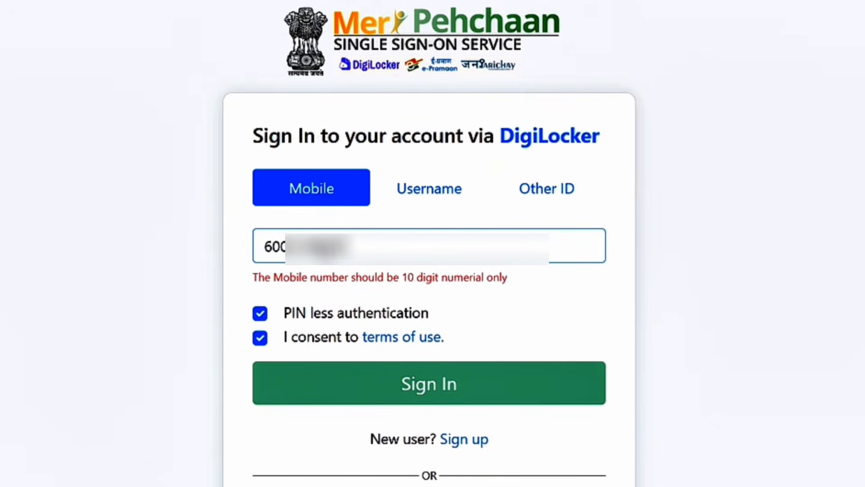
click(423, 343)
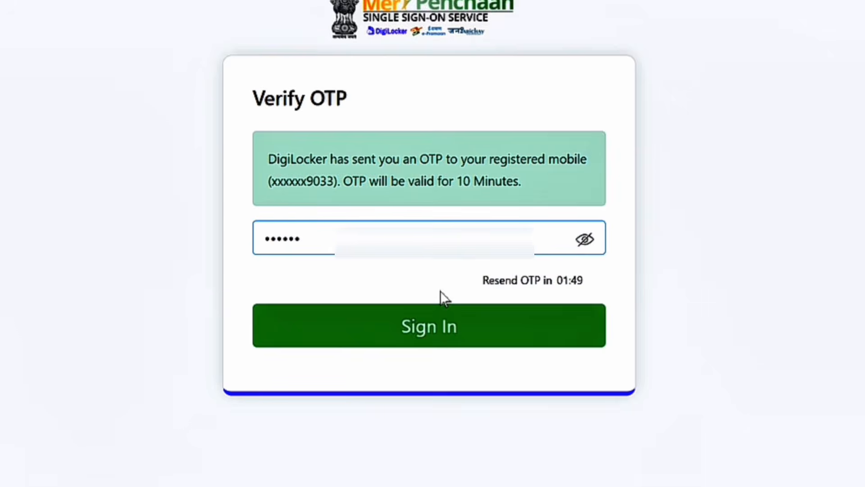
click(430, 321)
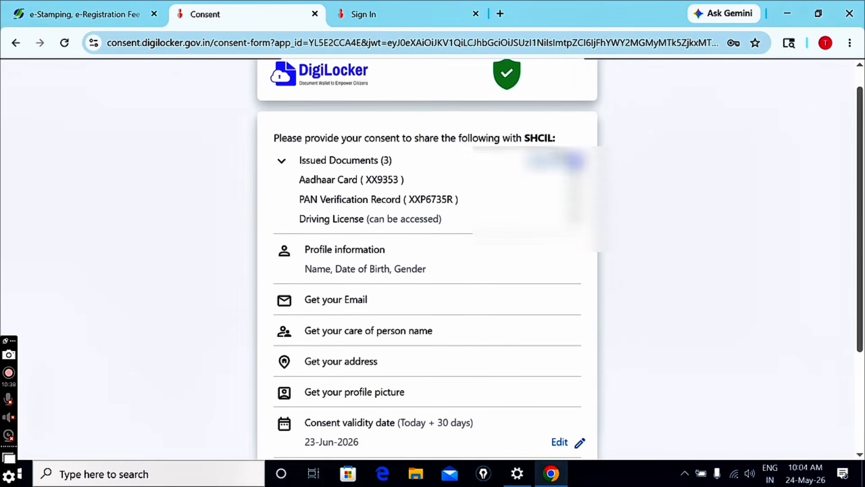
- Tick only the Aadhaar Card for sharing and allow consent for SHCIL
click(576, 180)
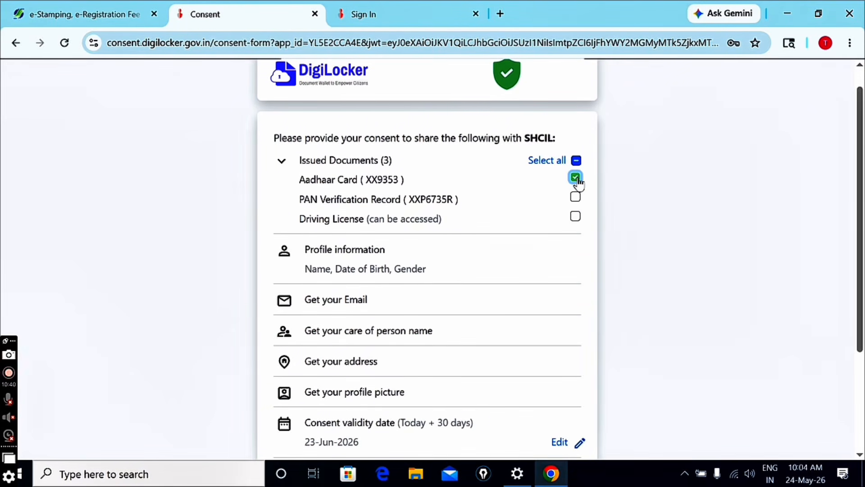
drag(860, 248, 856, 351)
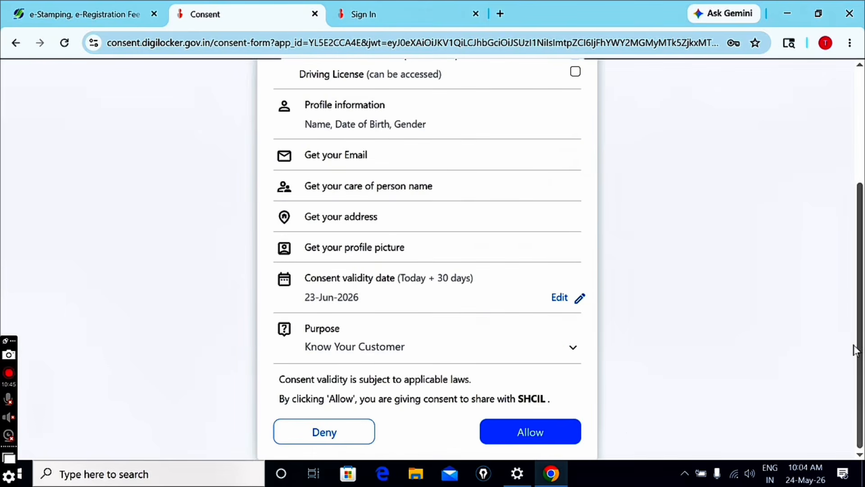
click(561, 432)
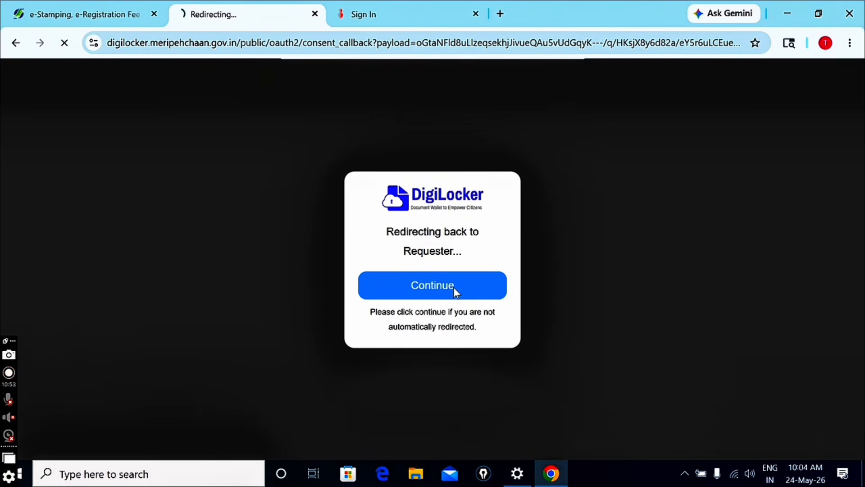
- Continue from the DigiLocker redirect back to the SHCIL profile and scroll it
click(436, 286)
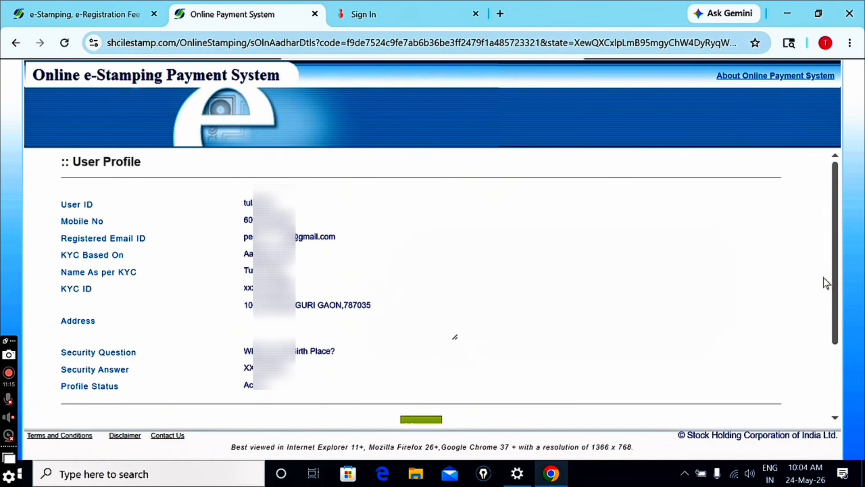
drag(835, 290, 836, 332)
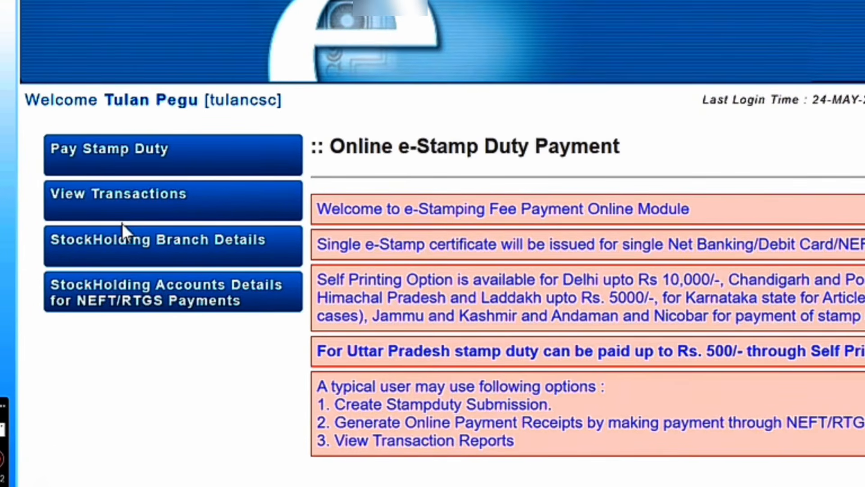
- Start a Pay Stamp Duty request with ASSAM as the state
click(101, 158)
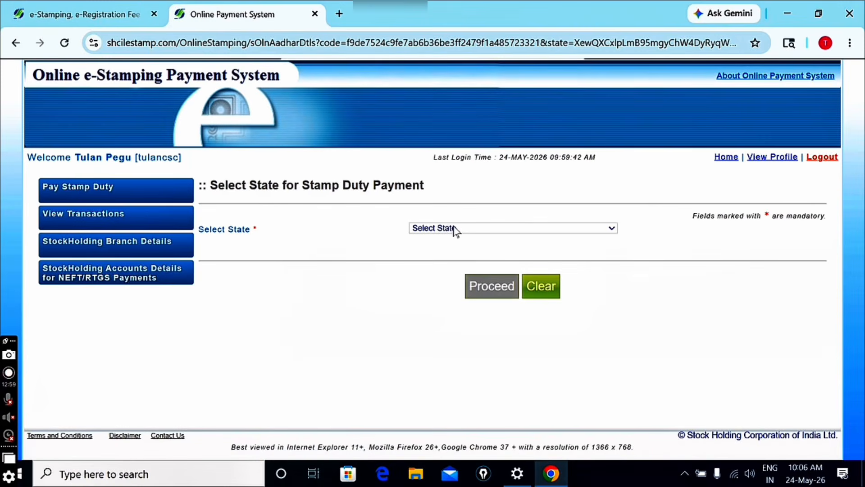
click(455, 229)
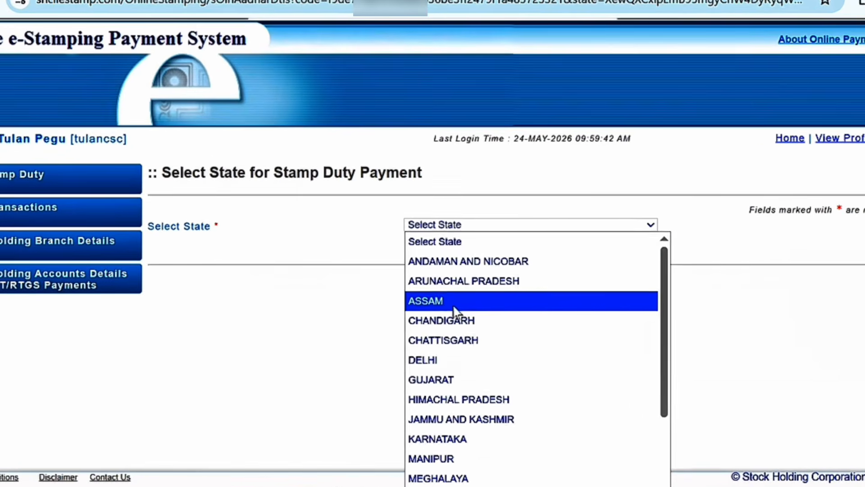
click(451, 289)
- Choose Self Printing of e-Stamping Certificate and the Registrable Stamp duty type
drag(167, 248, 480, 271)
drag(364, 295, 158, 295)
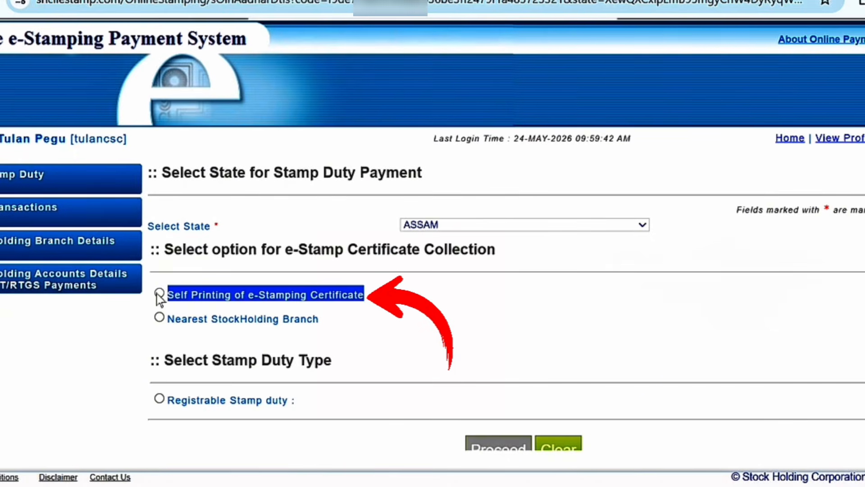
click(159, 293)
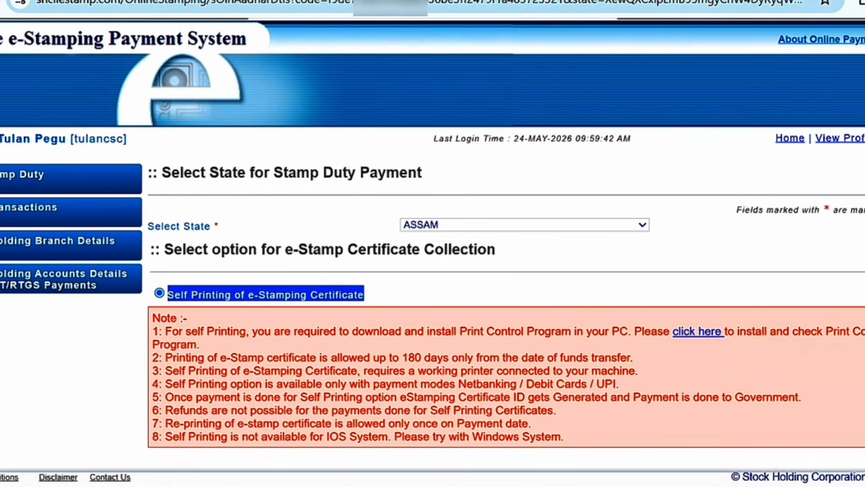
scroll(504, 306, down, 3)
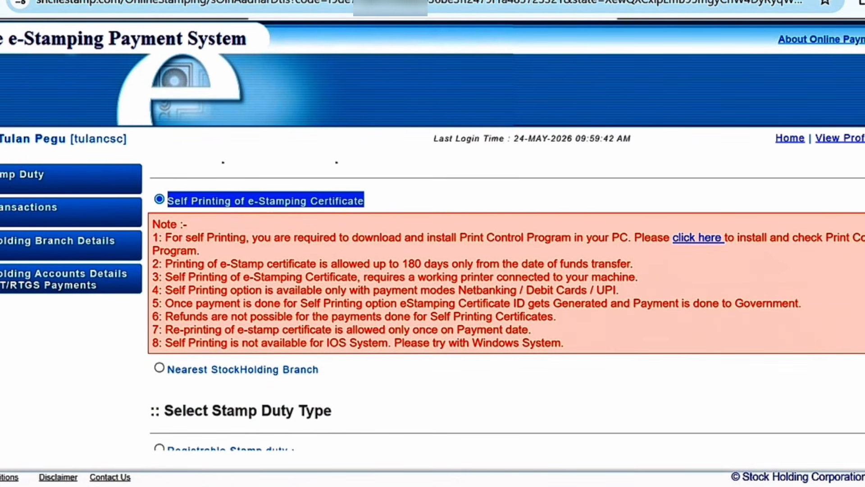
scroll(505, 306, down, 2)
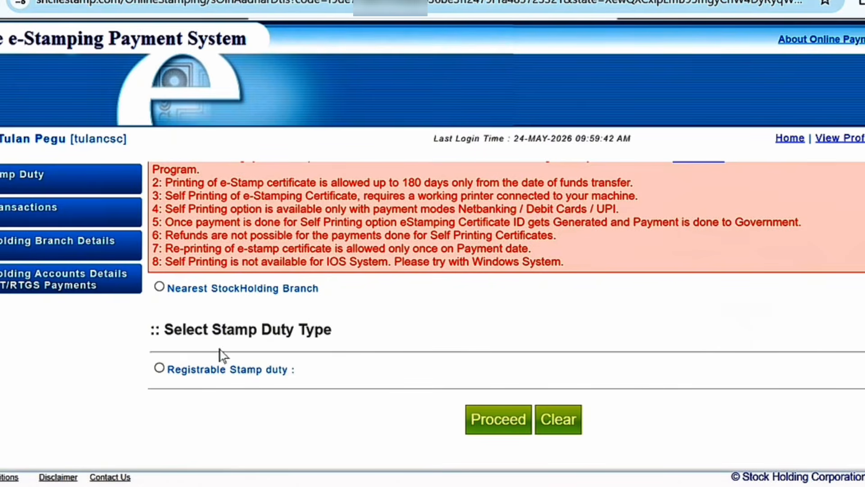
click(160, 369)
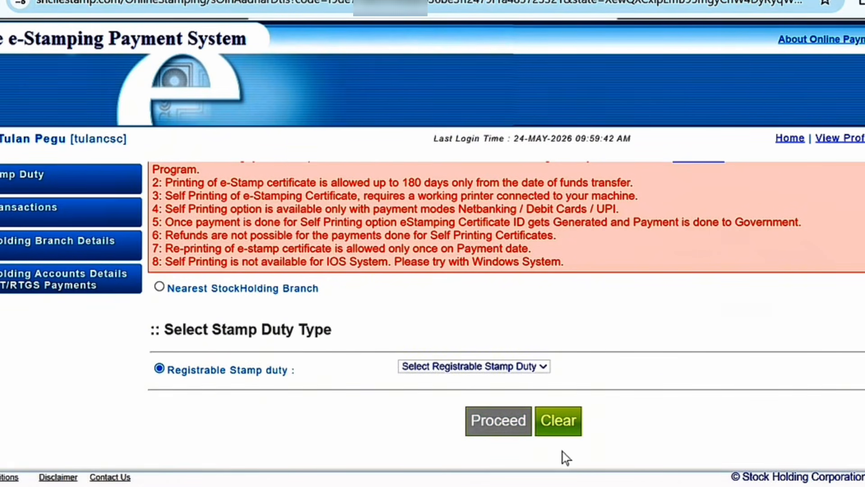
scroll(561, 458, down, 1)
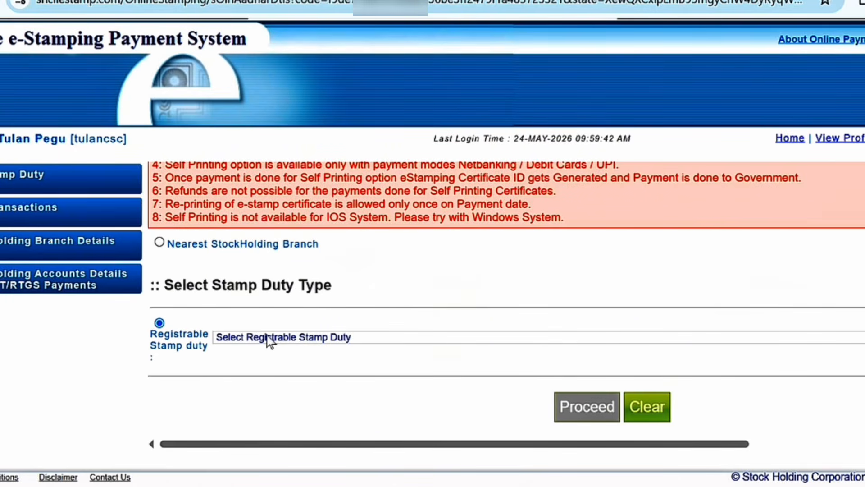
- Select 18 - Certificate of Sale as the registrable stamp duty and proceed
click(293, 341)
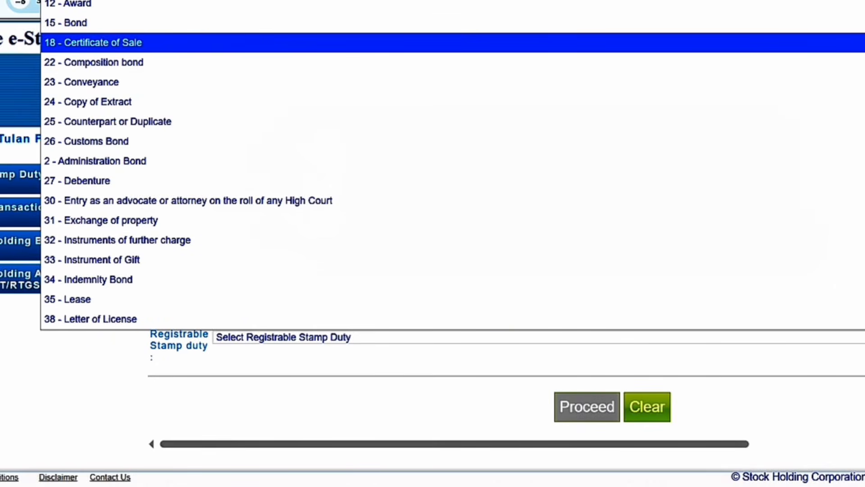
scroll(190, 162, down, 3)
scroll(189, 162, up, 3)
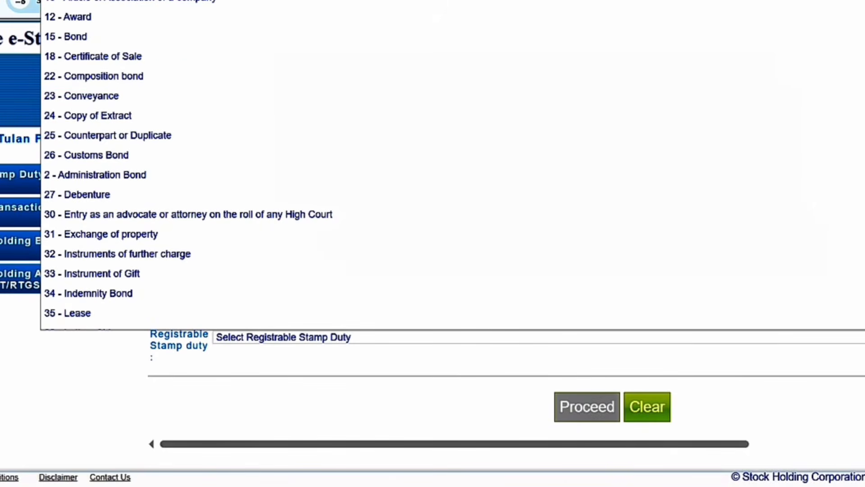
click(102, 56)
click(593, 407)
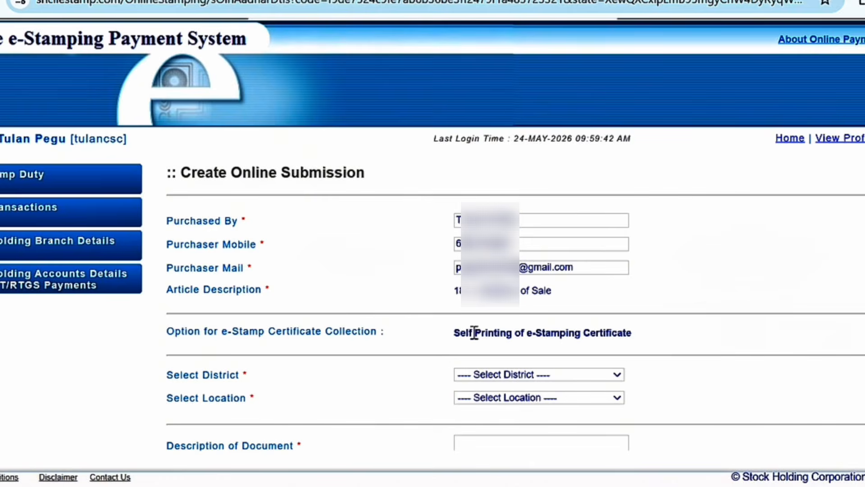
- Set both the district and the location to Dhemaji
click(521, 378)
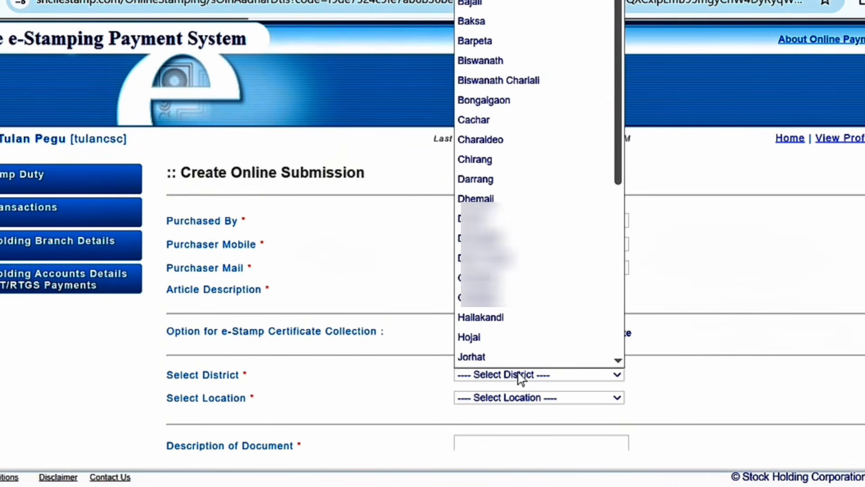
click(511, 198)
click(521, 397)
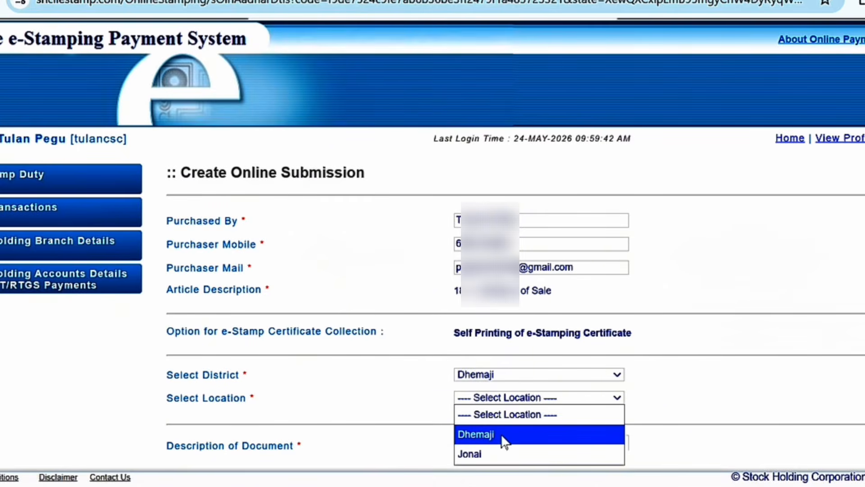
click(503, 436)
scroll(834, 259, down, 5)
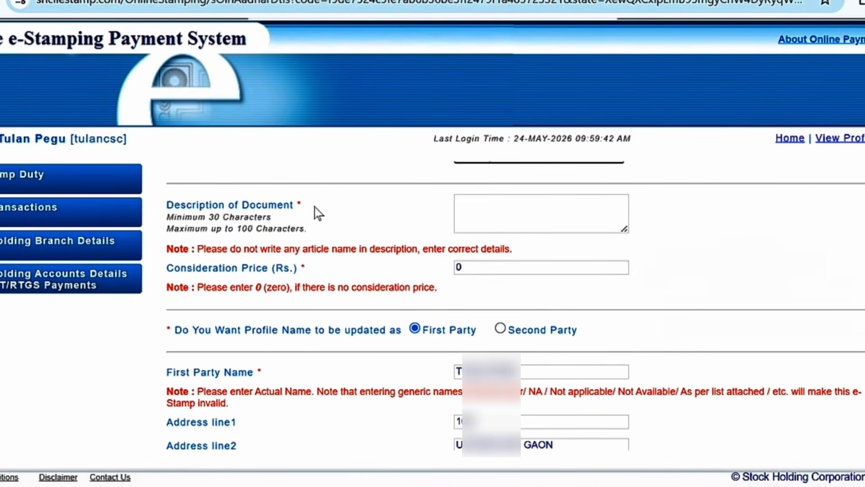
- Paste the land sale agreement deed description and set the consideration price to Rs. 20
click(480, 203)
text(FOR LAND SALE AGRREMENT DEED THATS WAY I NEED THIS ESTAMP)
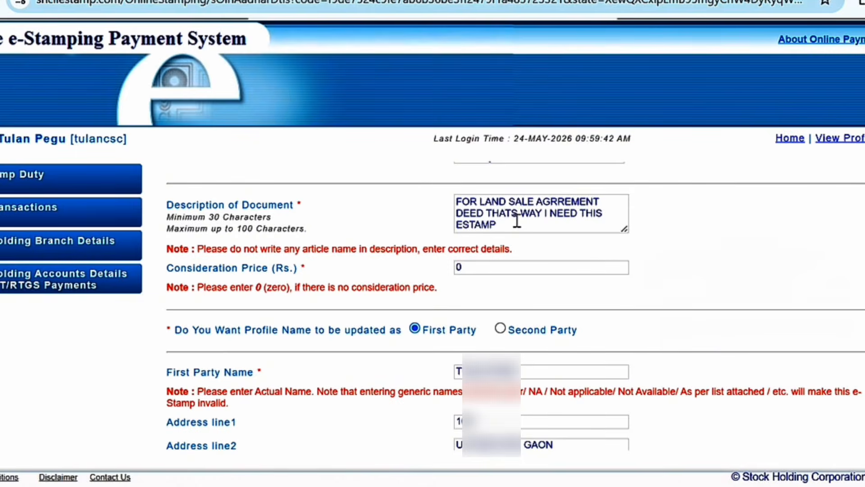
key(Tab)
scroll(205, 345, up, 2)
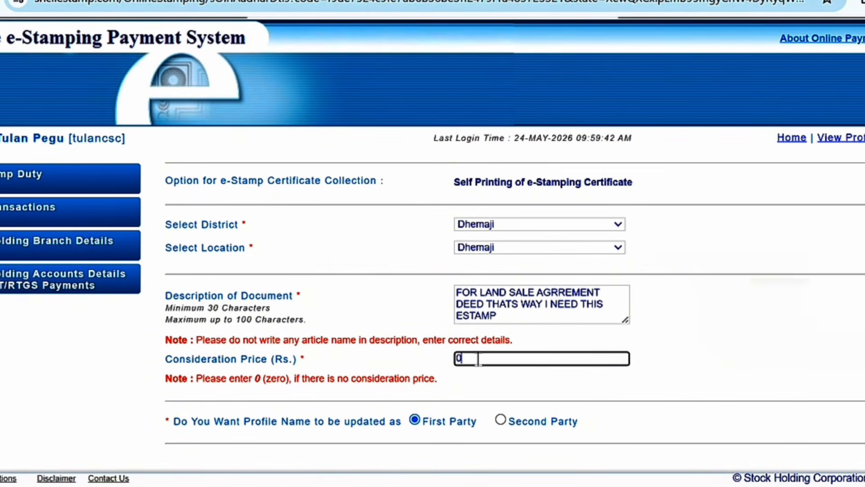
click(502, 379)
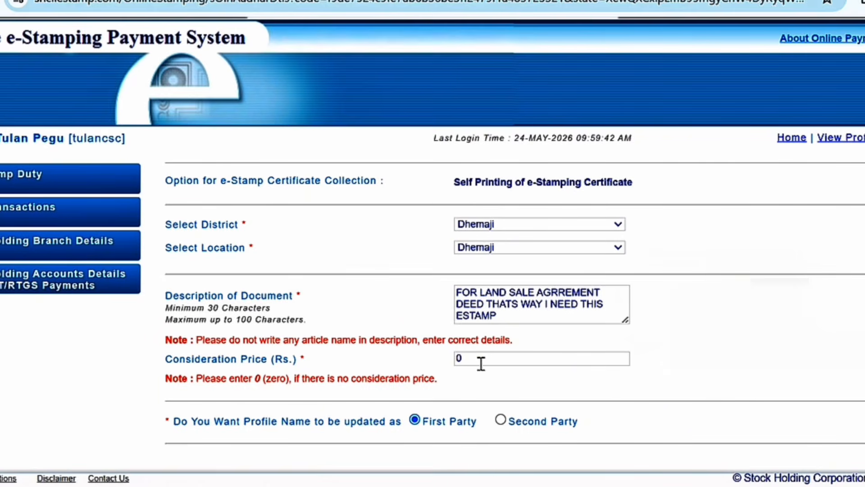
double_click(462, 353)
scroll(573, 355, down, 2)
text(20)
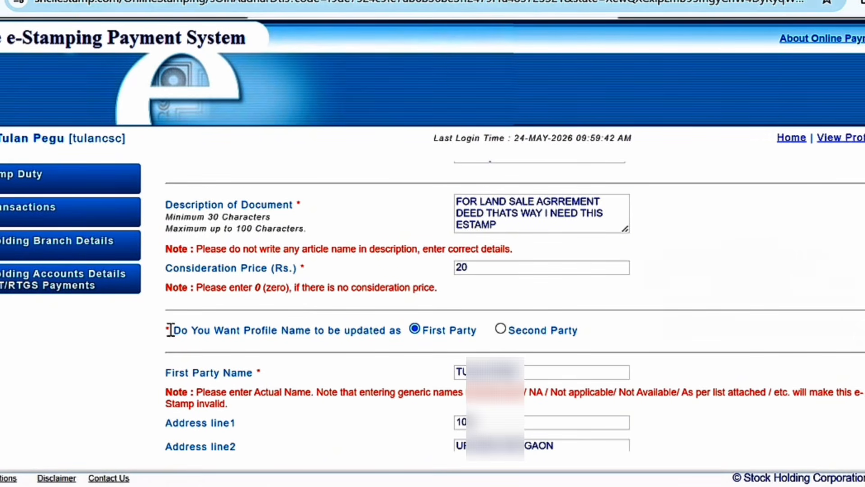
drag(171, 330, 424, 329)
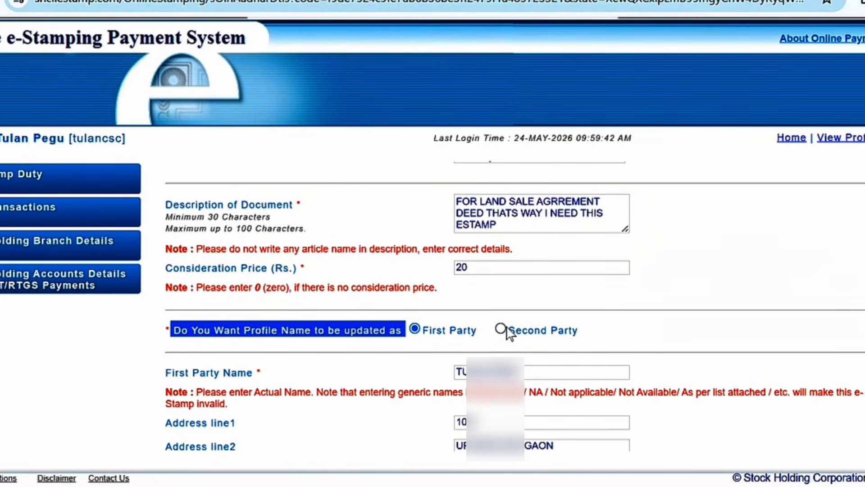
scroll(187, 271, down, 1)
click(187, 272)
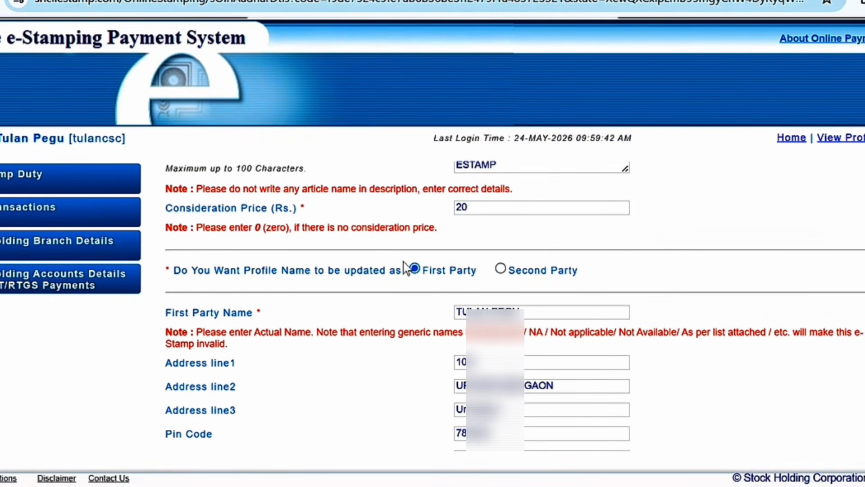
drag(413, 268, 571, 266)
click(571, 260)
scroll(515, 305, down, 1)
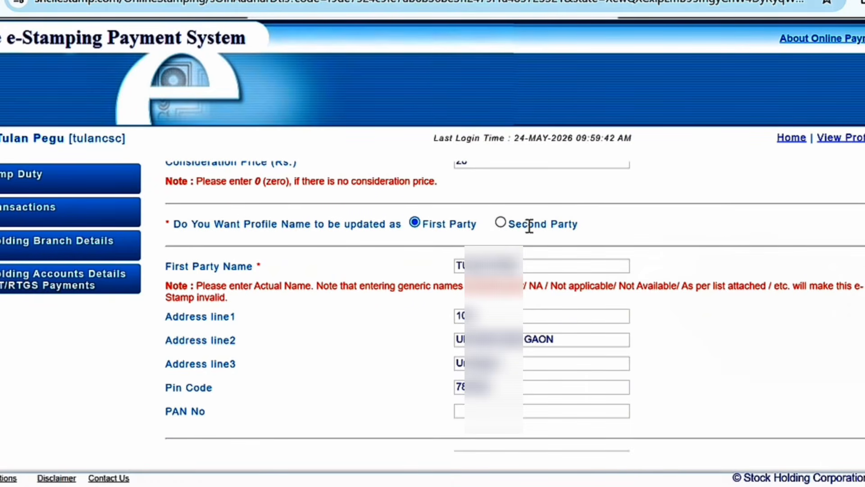
scroll(353, 311, down, 3)
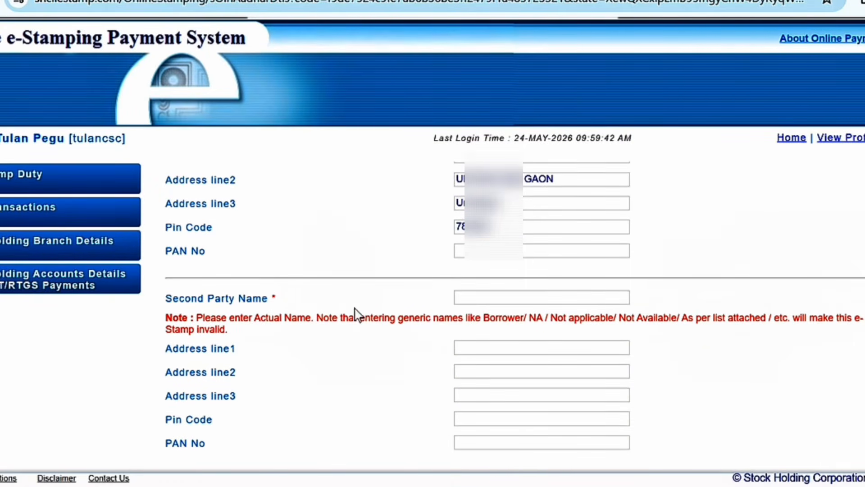
click(470, 297)
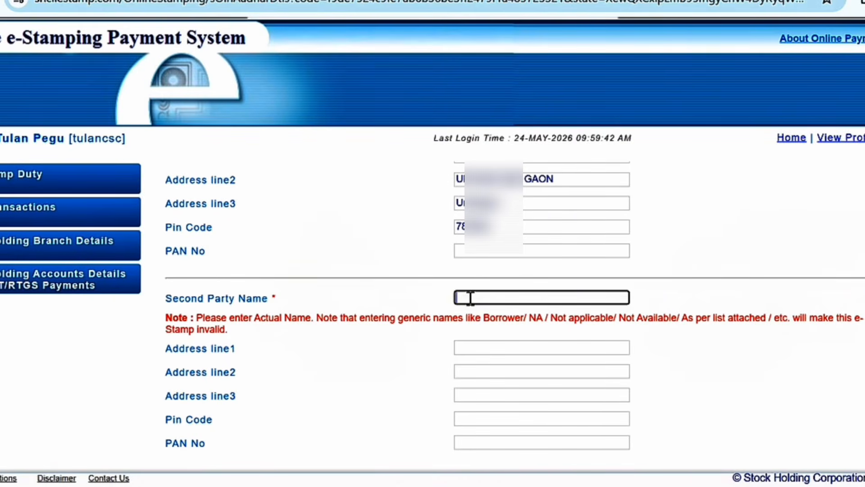
scroll(470, 297, down, 5)
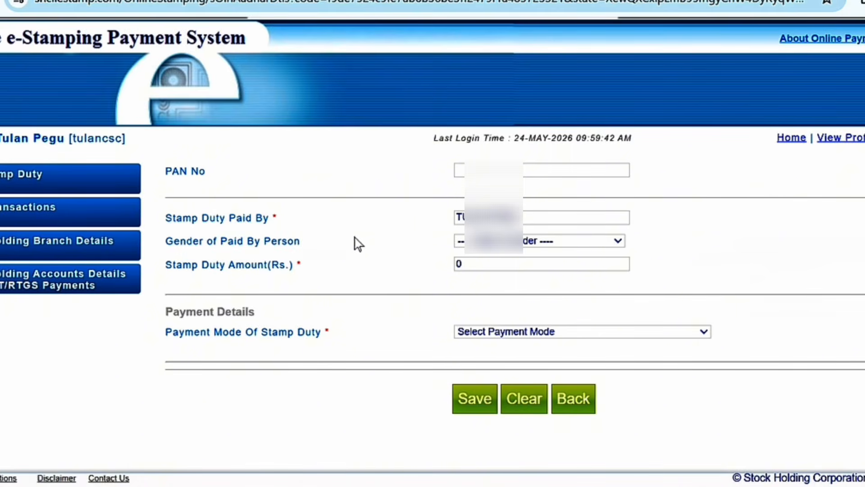
- Set the payer's gender to Male and edit the stamp duty amount
click(563, 240)
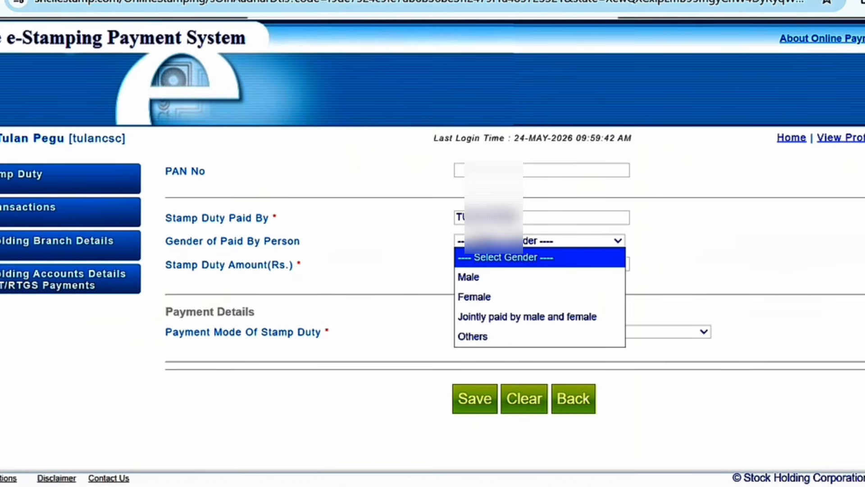
click(475, 277)
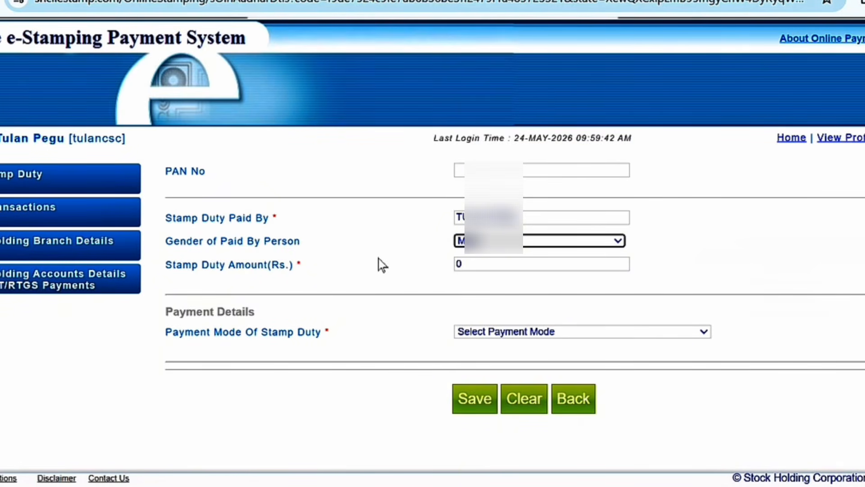
click(463, 263)
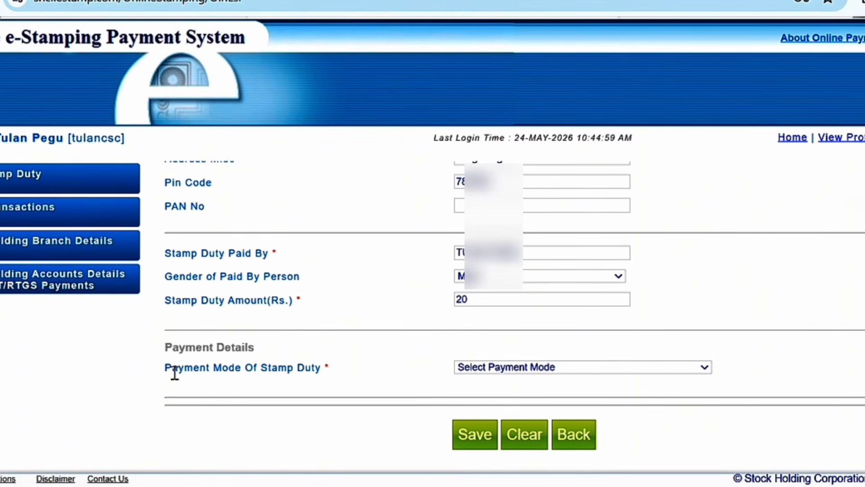
- Choose RAZORPAY as the payment mode of stamp duty and save the form
click(488, 367)
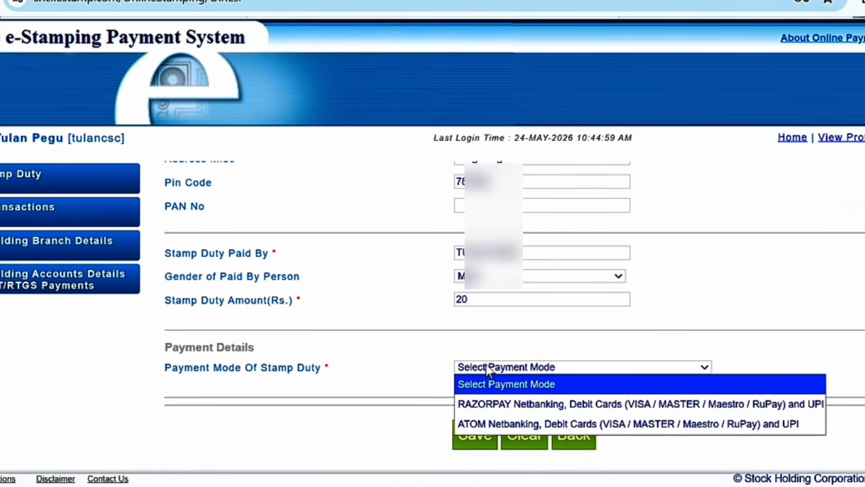
click(500, 406)
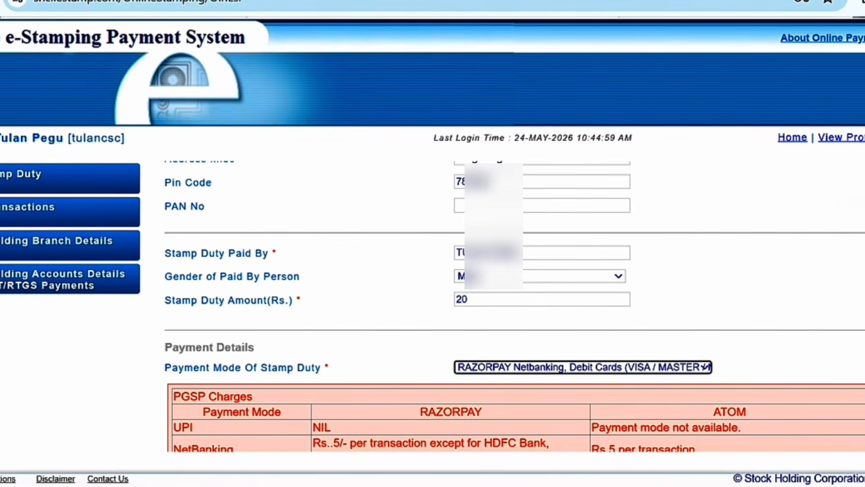
scroll(663, 372, down, 9)
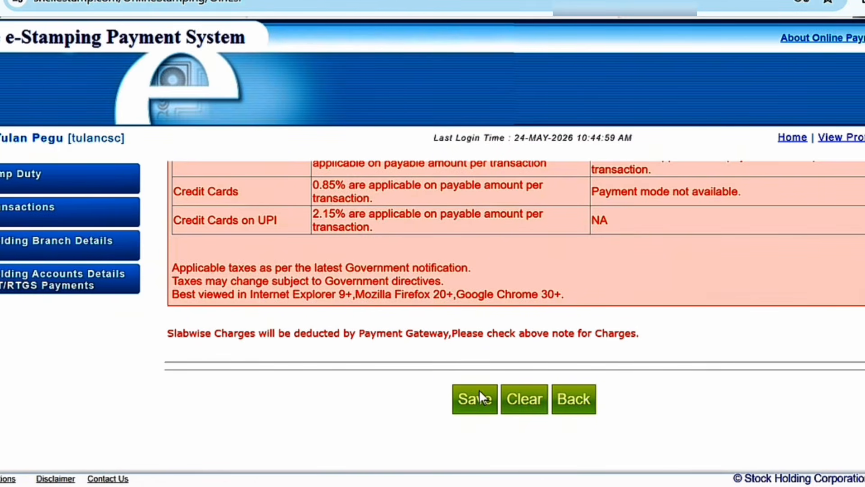
click(479, 390)
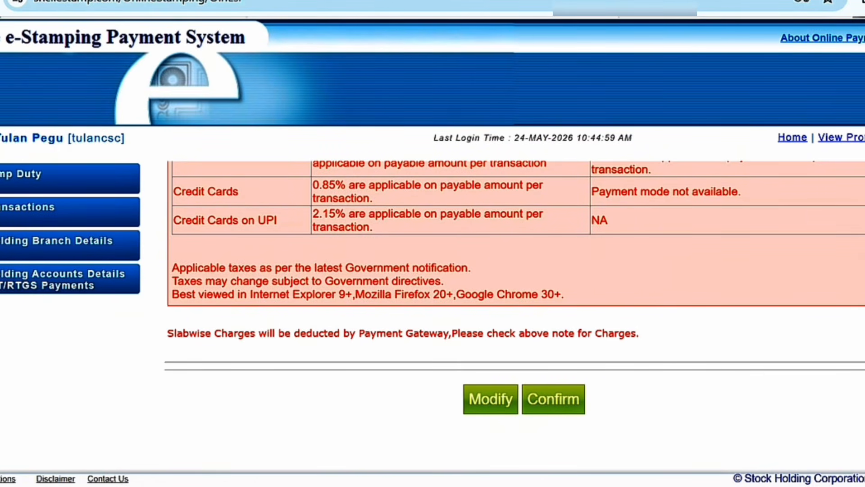
- Confirm the entered stamp duty details and accept the declaration that they are correct
scroll(514, 271, up, 15)
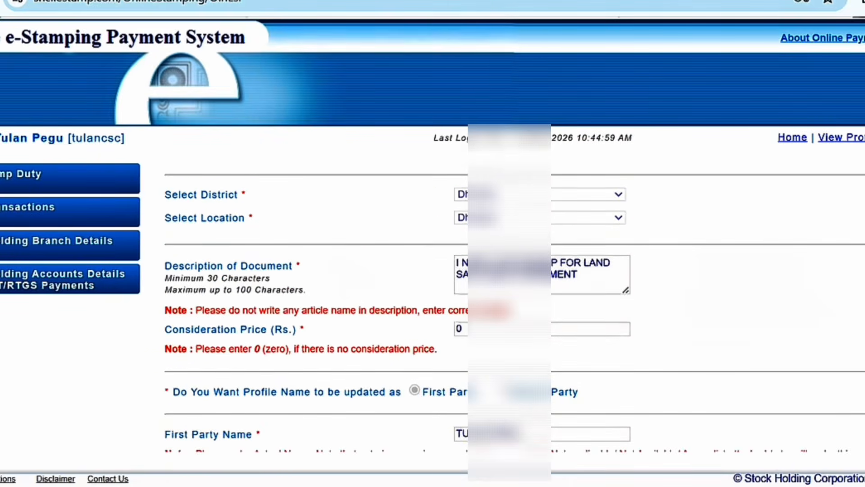
scroll(514, 270, down, 10)
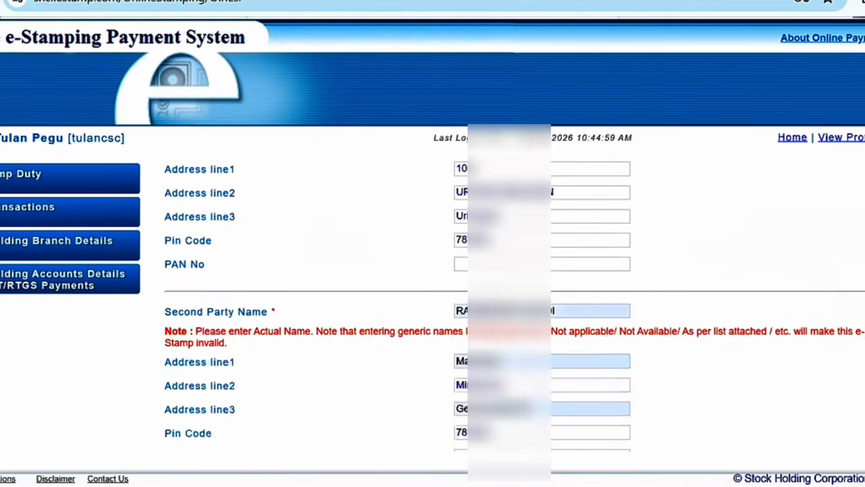
scroll(513, 270, down, 5)
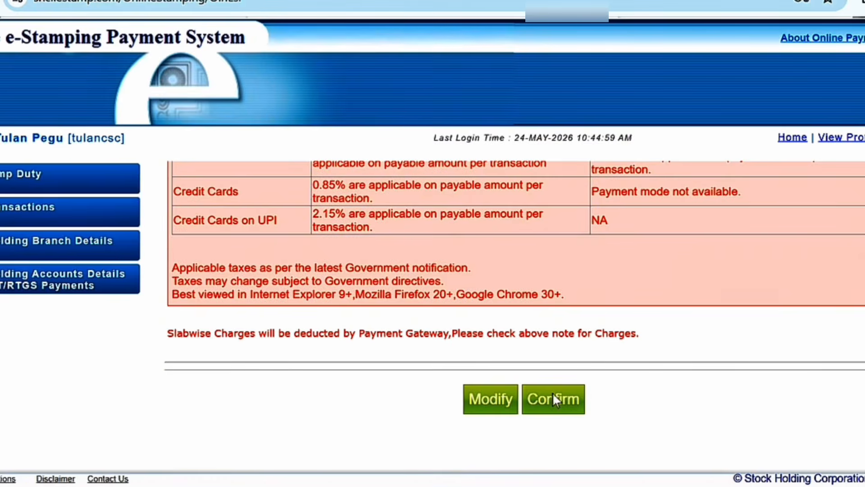
click(551, 408)
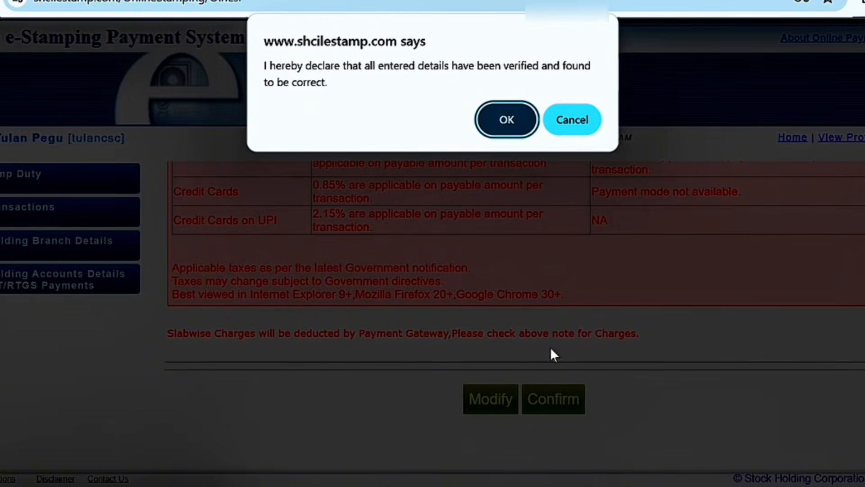
click(505, 120)
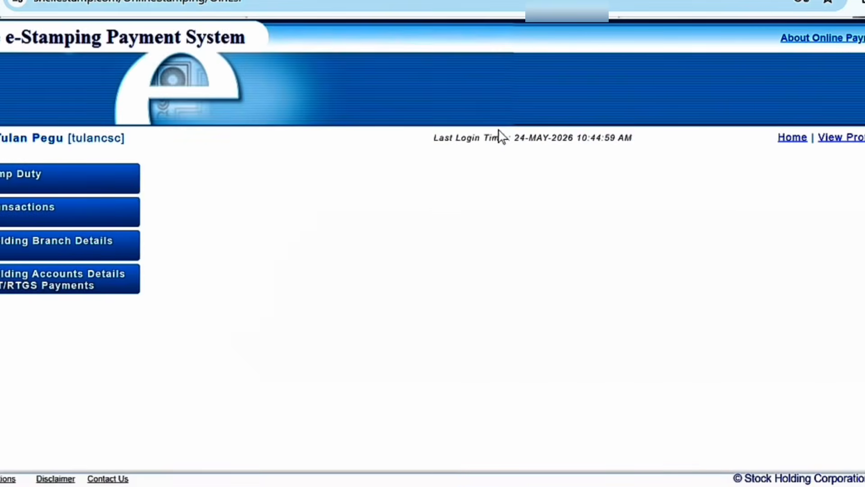
- Enter the verification code, accept all terms and conditions, and proceed to online payment
click(557, 328)
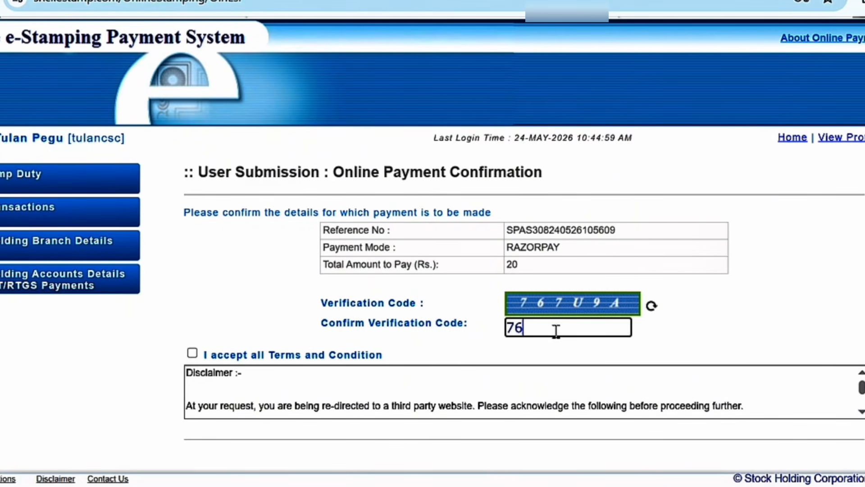
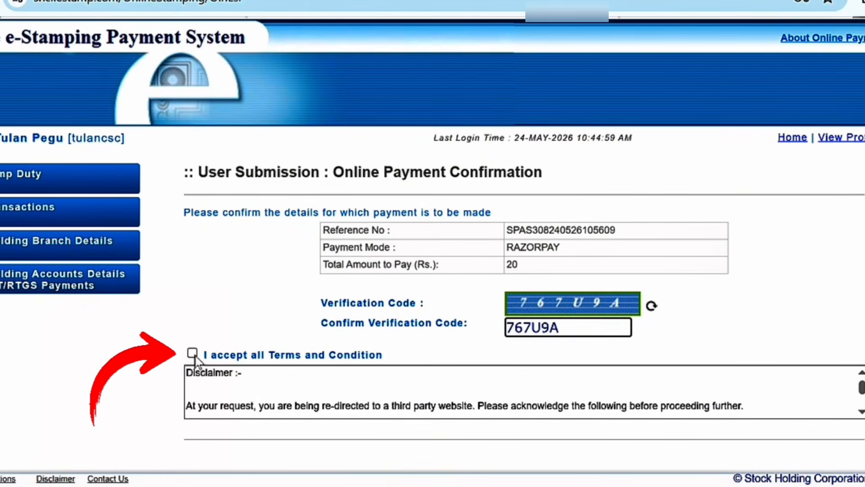
click(195, 356)
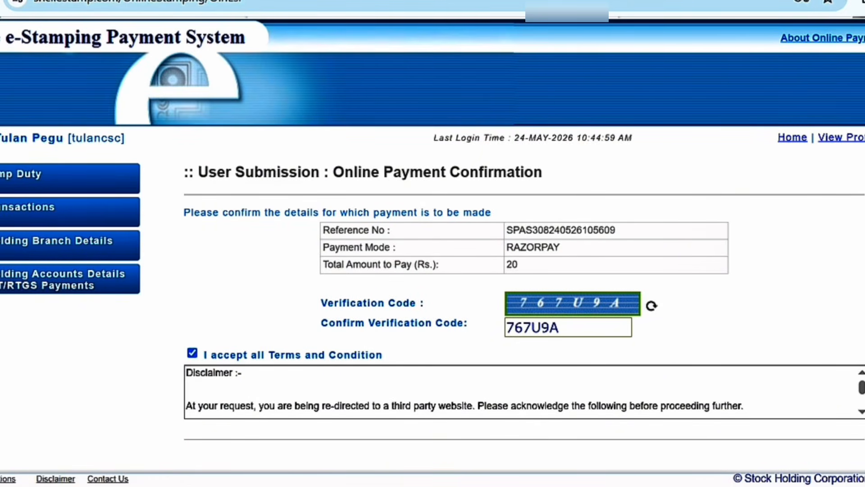
scroll(534, 411, down, 3)
click(535, 411)
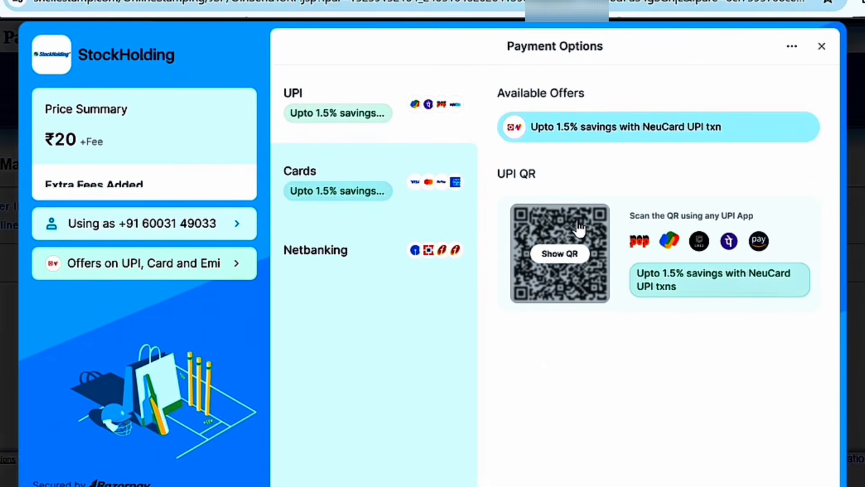
- Pay the ₹20 through Razorpay using the UPI QR code, accepting the fee breakup
click(558, 253)
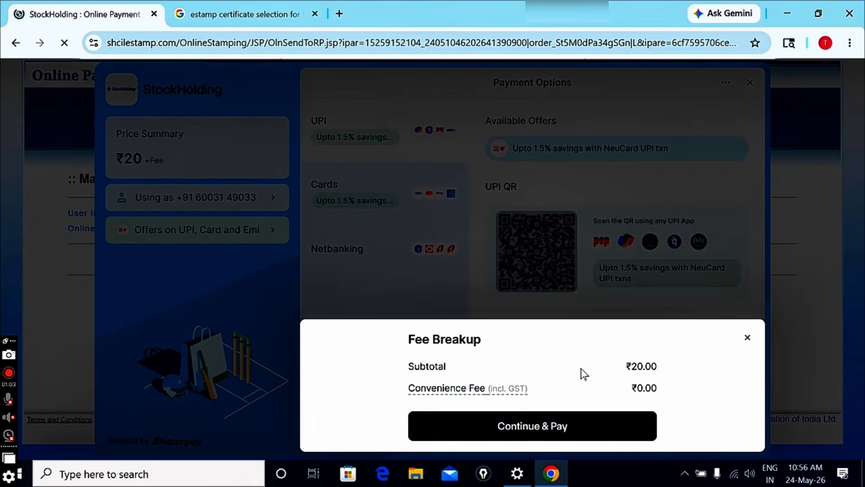
click(543, 427)
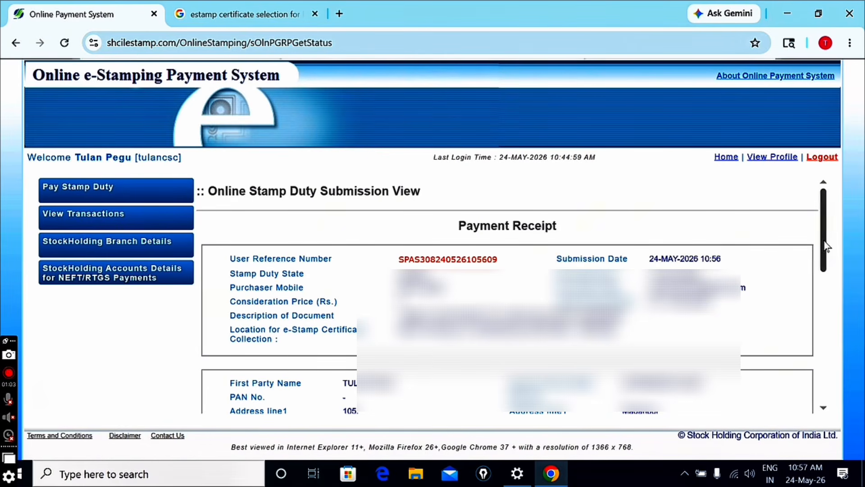
- Scroll the receipt down to the Payment Success status and Print eStamp Certificate button
drag(823, 246, 824, 378)
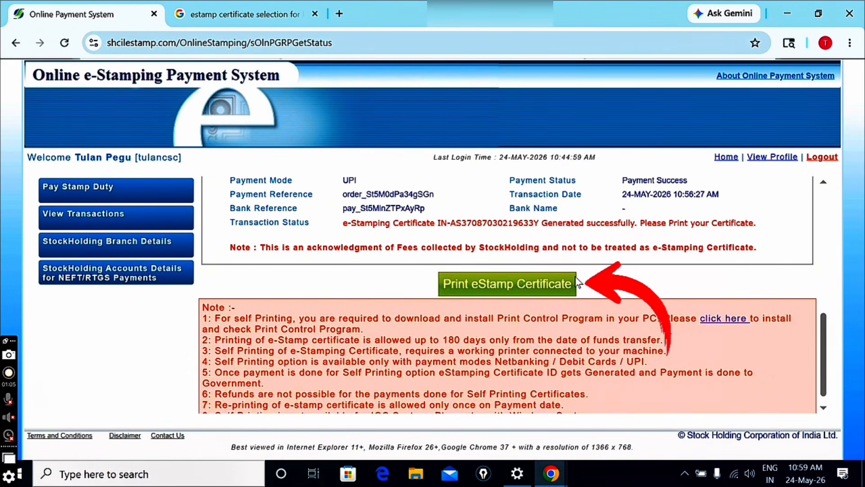